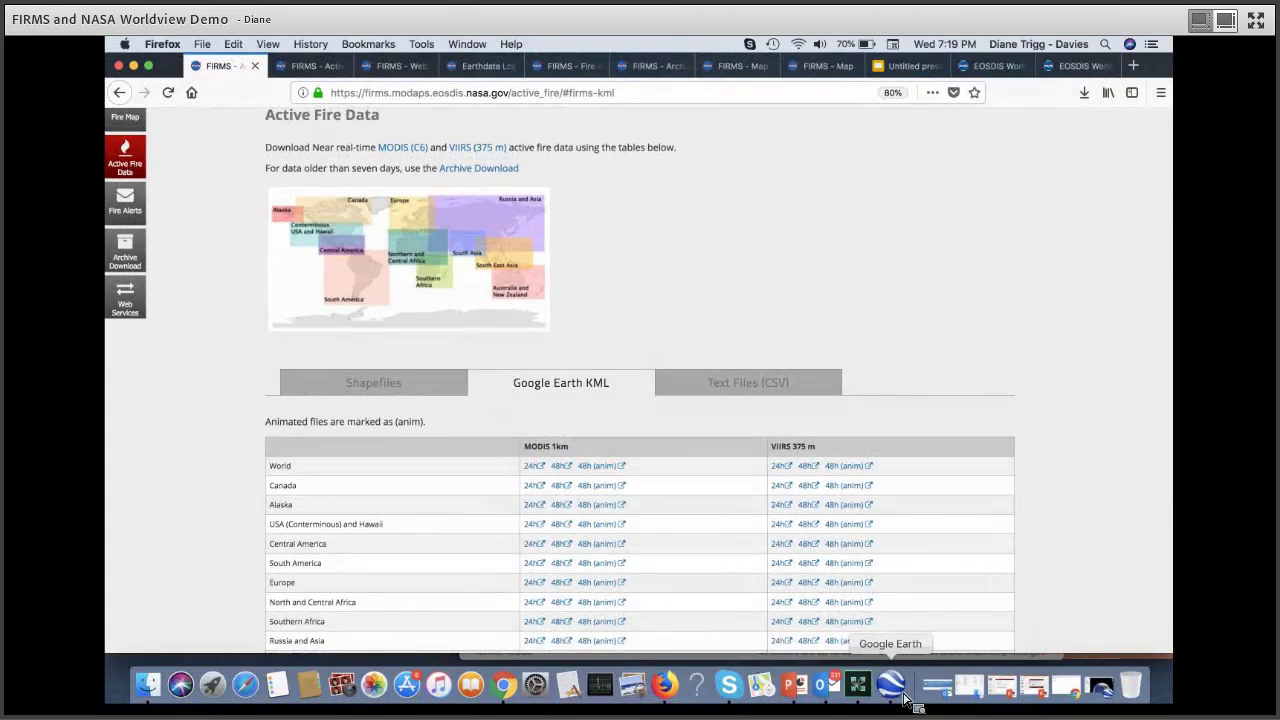
Step: Reload the 48h MODIS fire file in Google Earth and add MODIS_C6_Global_24h.kml from Firefox's downloads
click(891, 684)
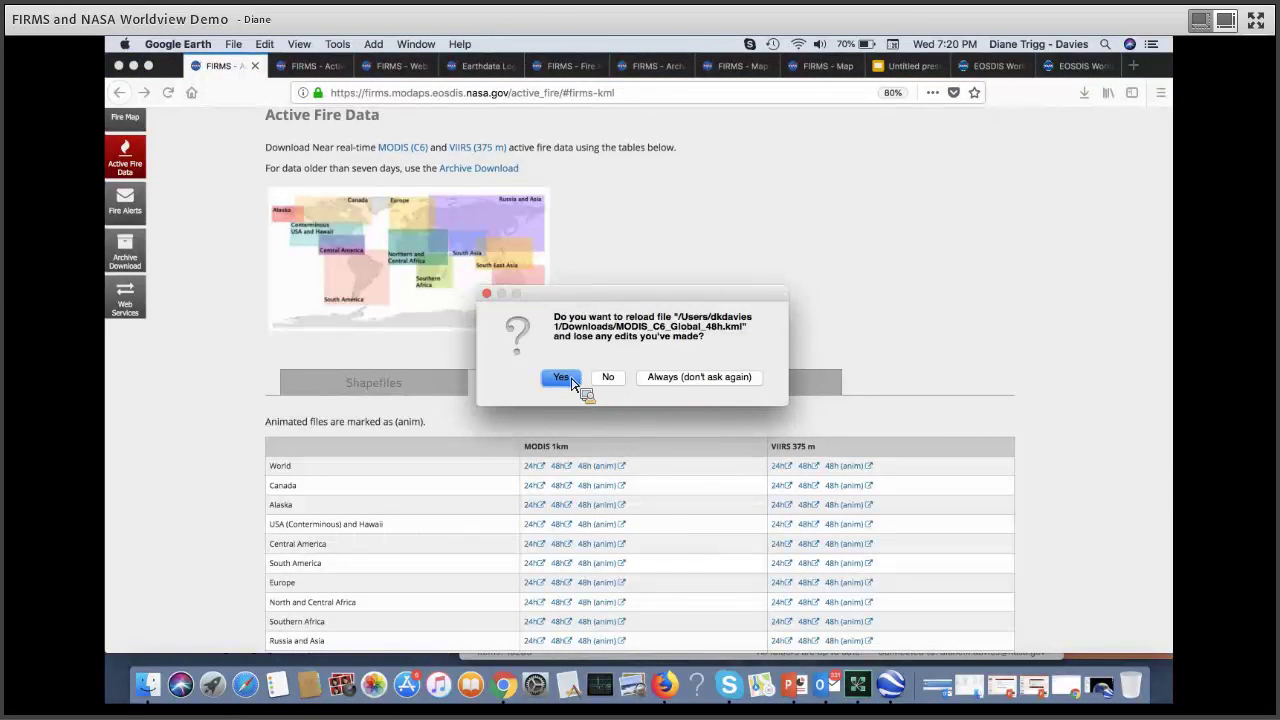
click(565, 378)
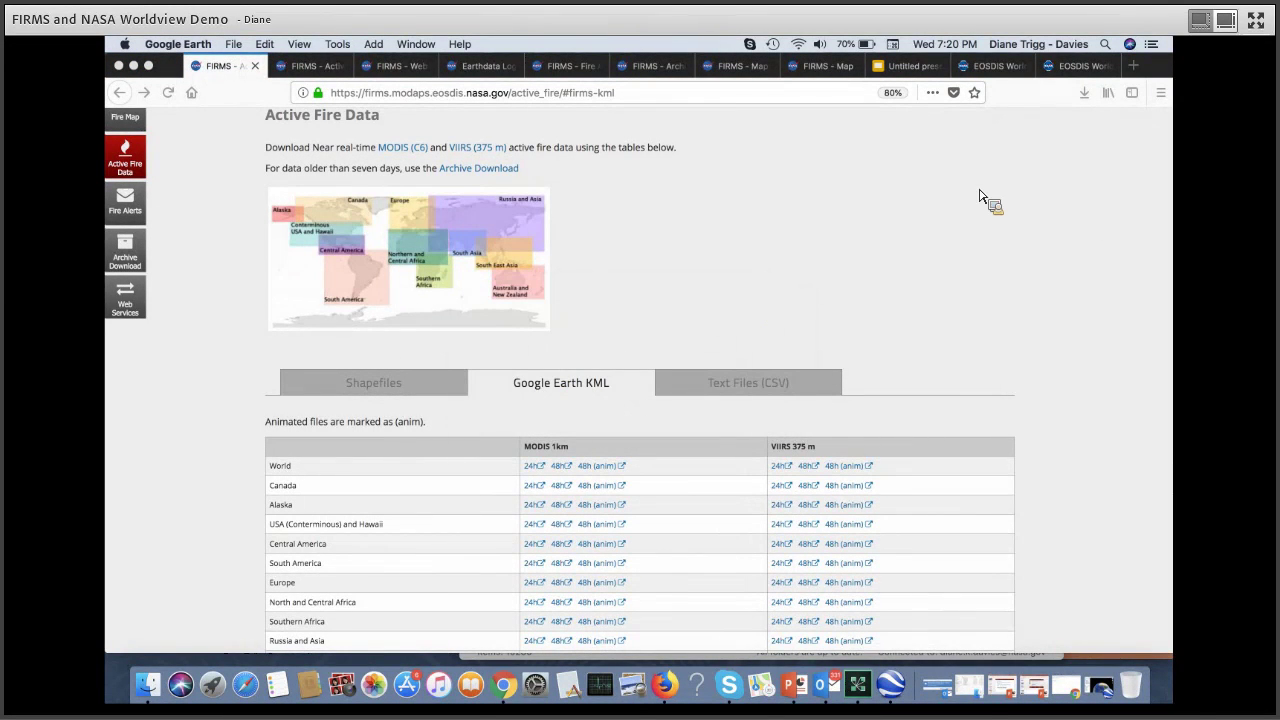
click(1086, 97)
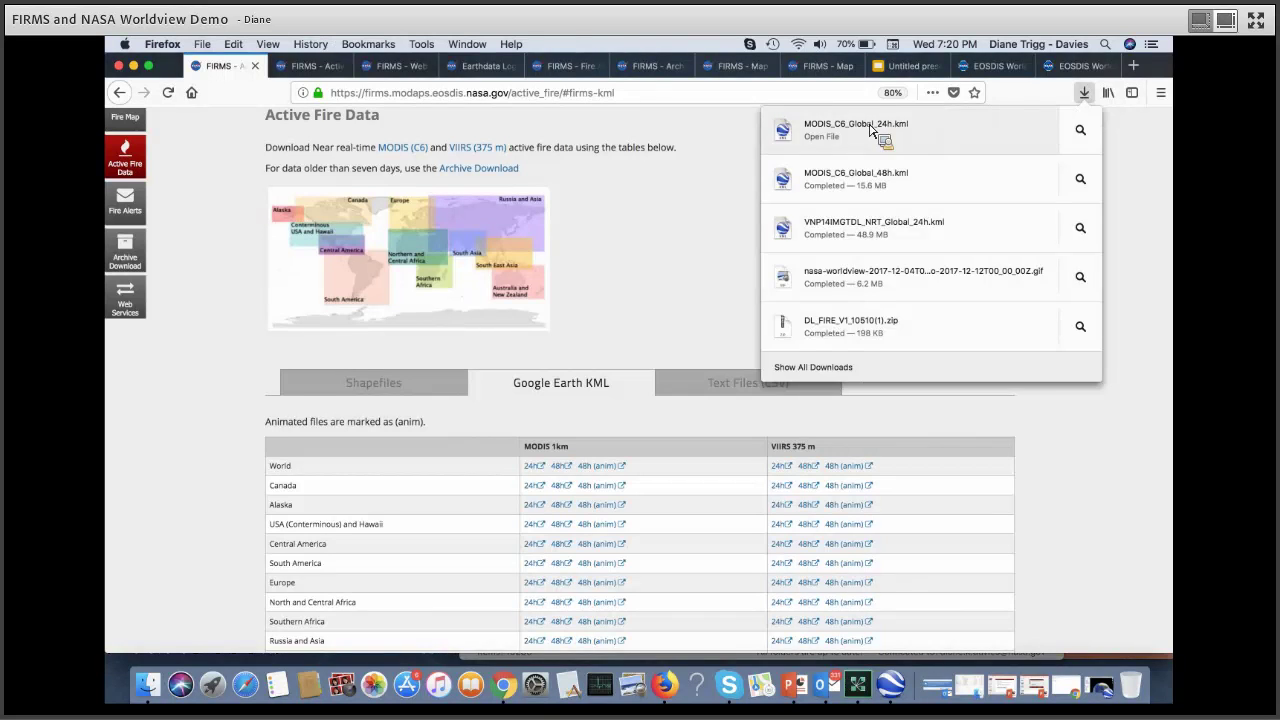
click(832, 143)
drag(832, 143, 636, 360)
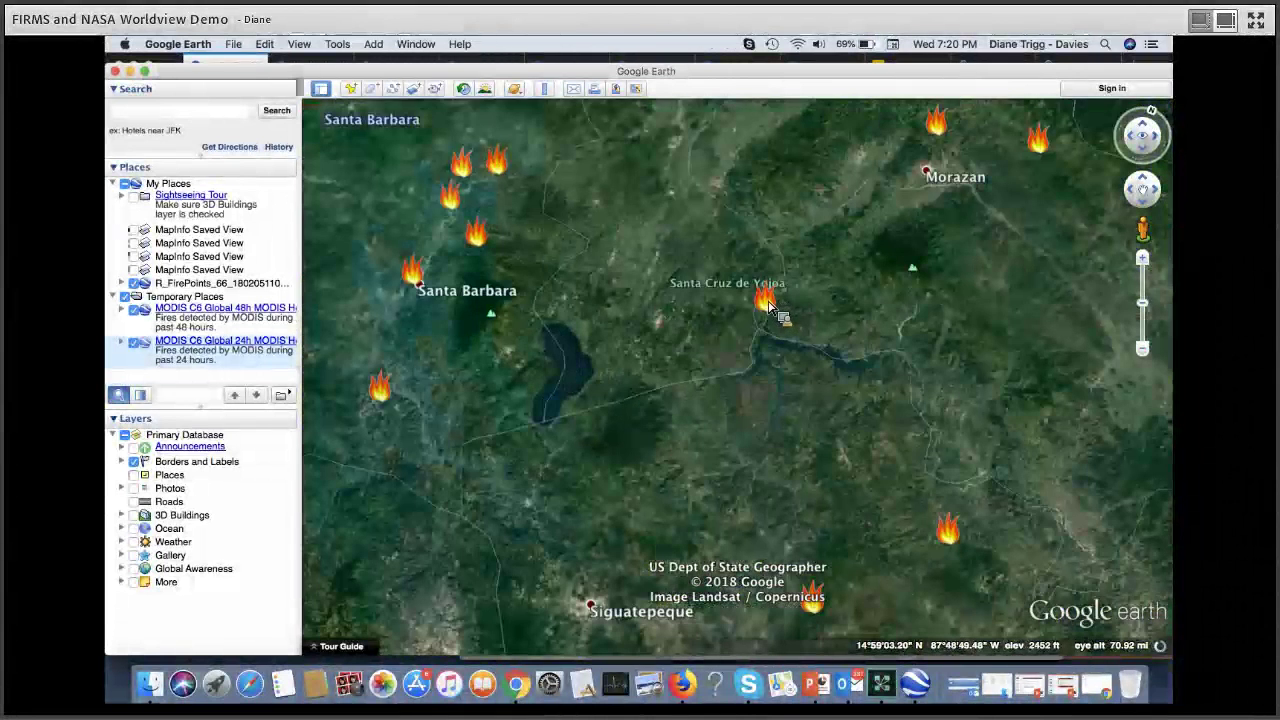
Step: Inspect a Santa Cruz de Yojoa fire detection (2018-05-22, confidence 51), then hide Google Earth
click(770, 310)
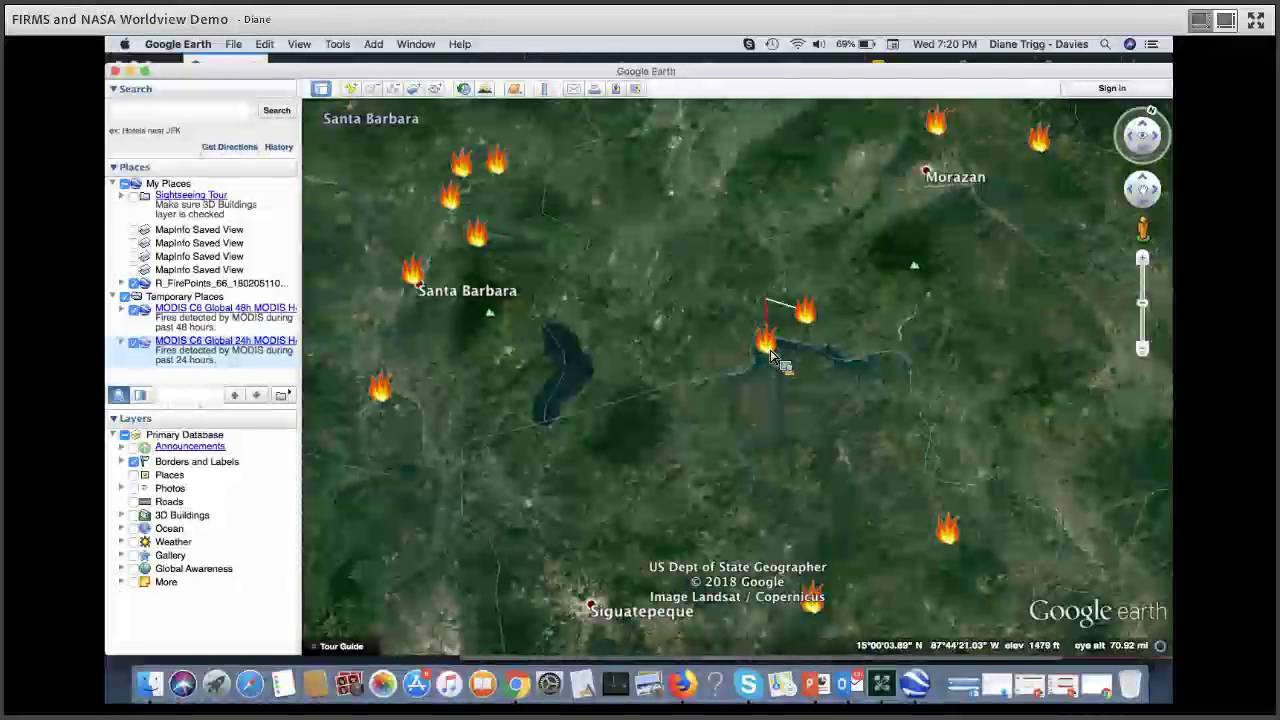
click(769, 350)
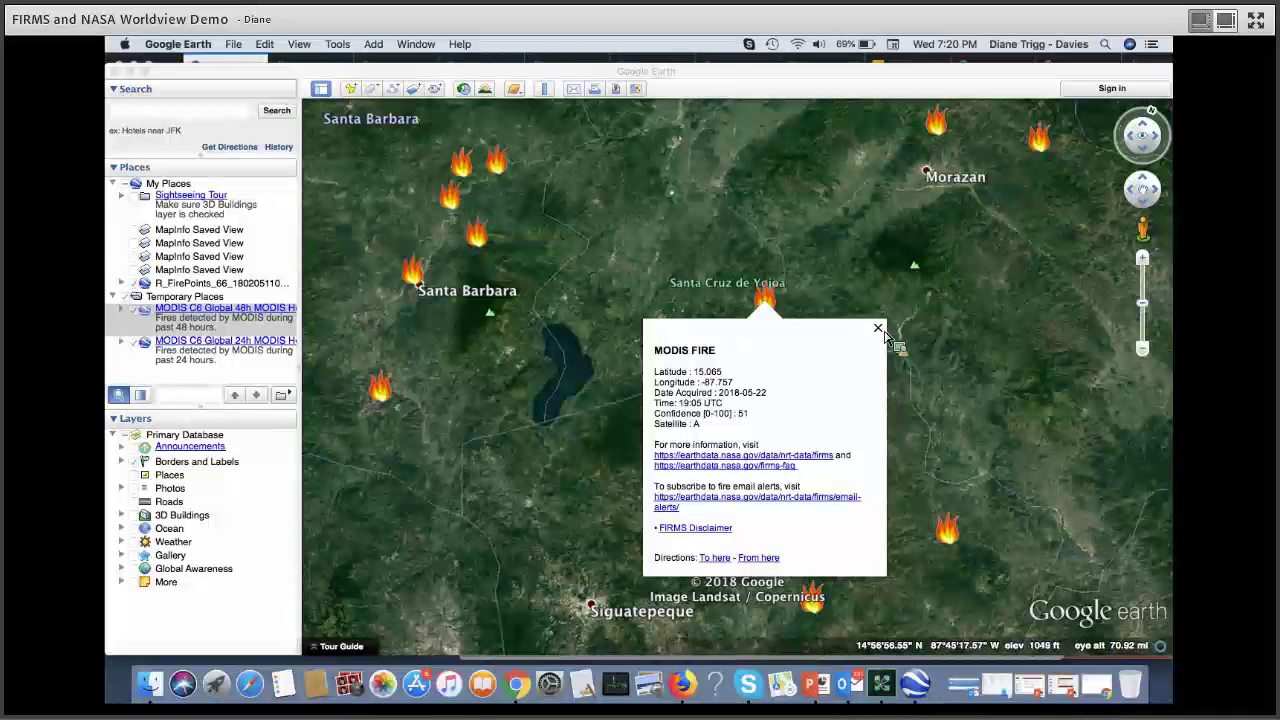
click(133, 77)
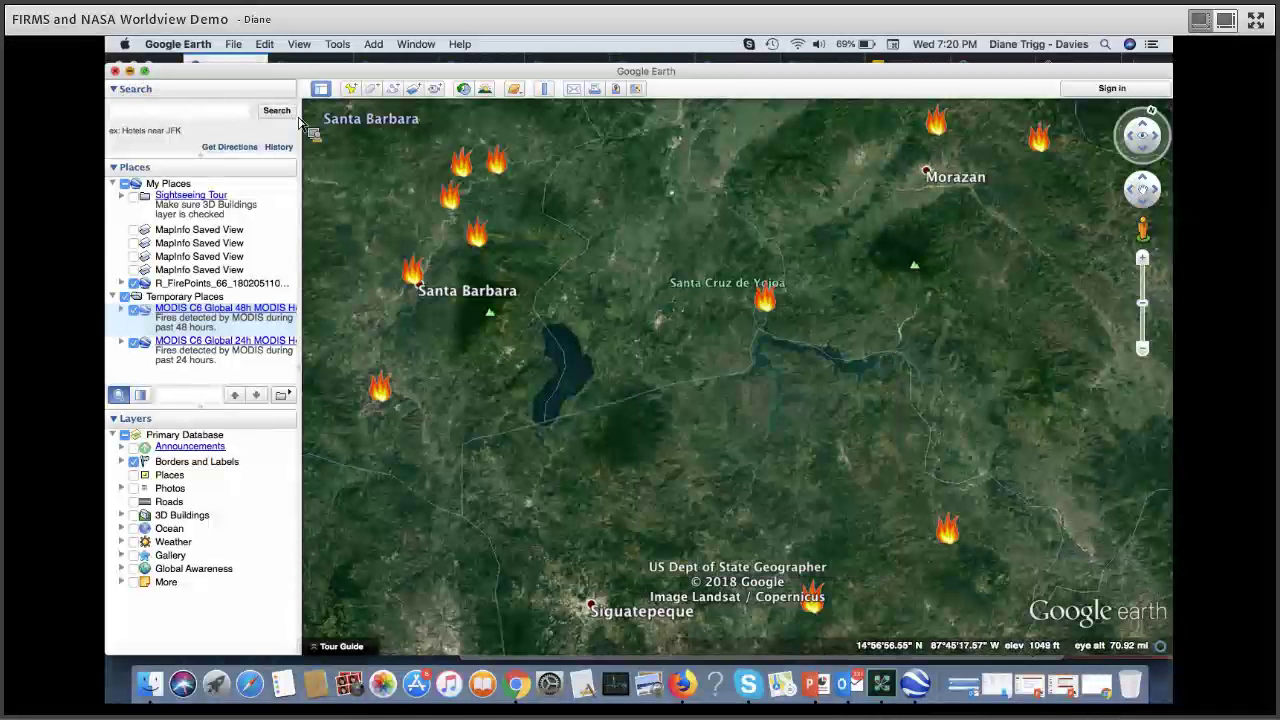
key(super+m)
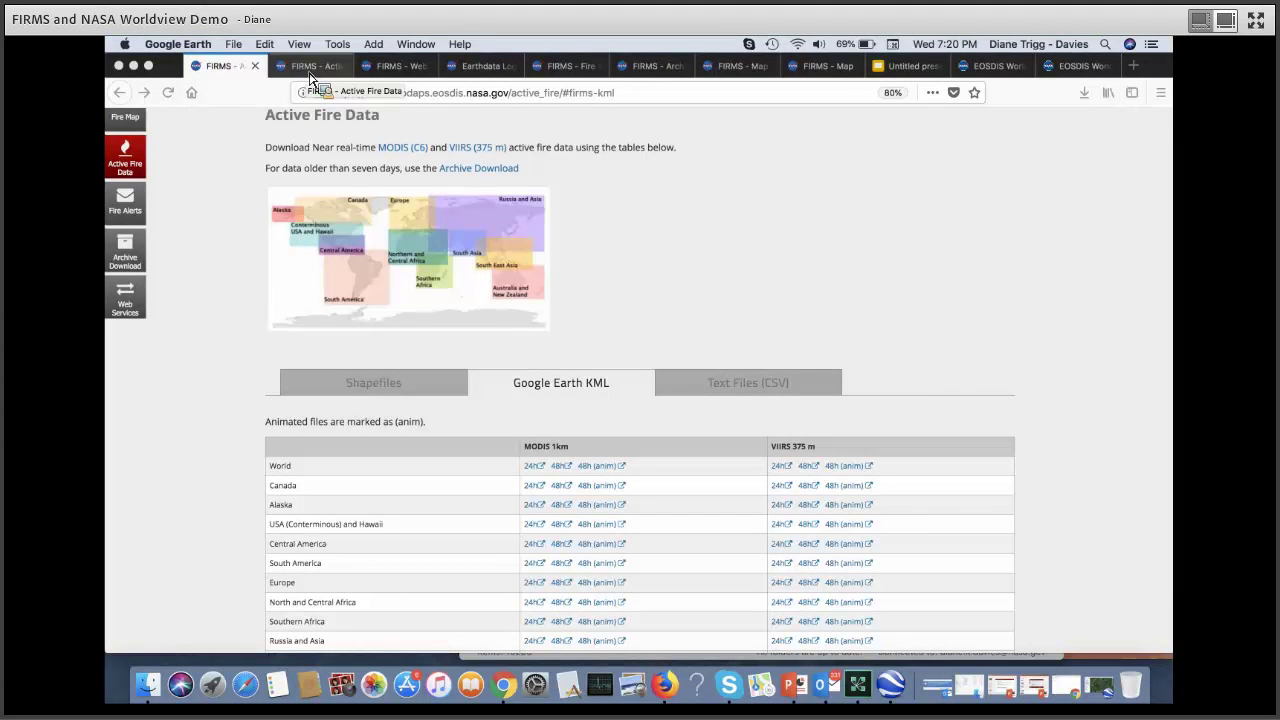
Step: Show the FIRMS Web Services page with Firefox filling the whole screen
click(127, 305)
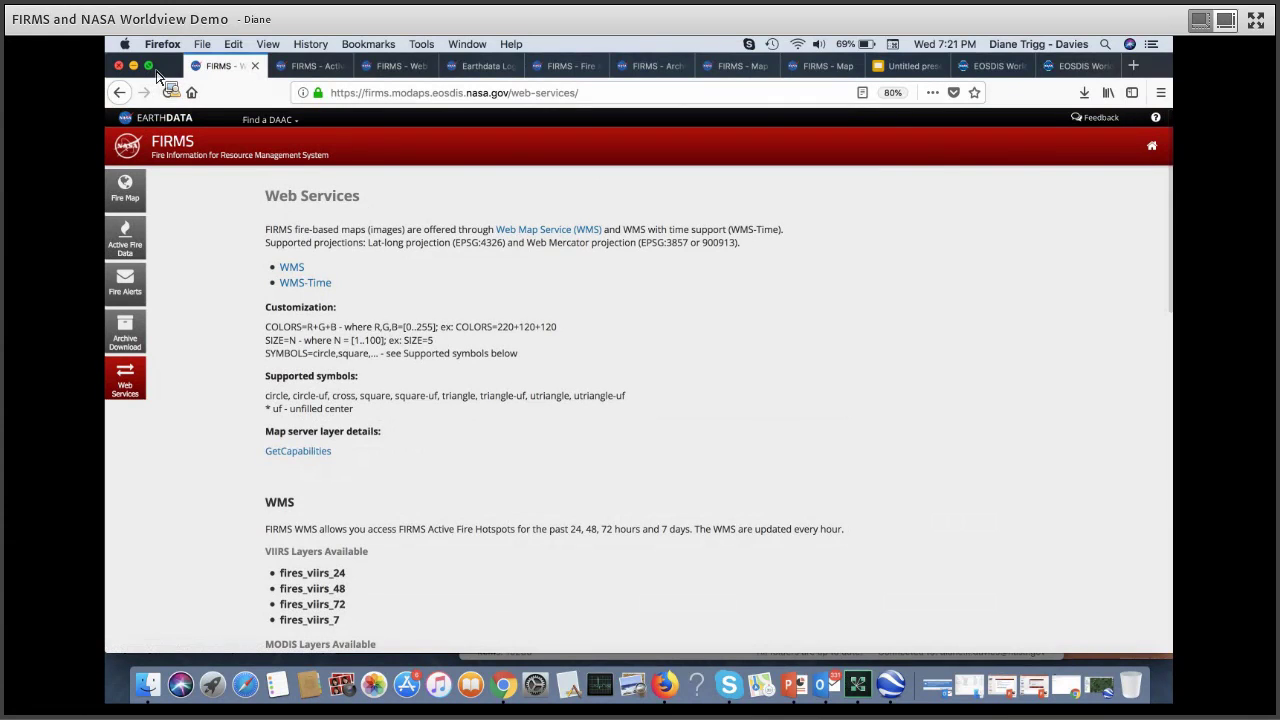
click(149, 66)
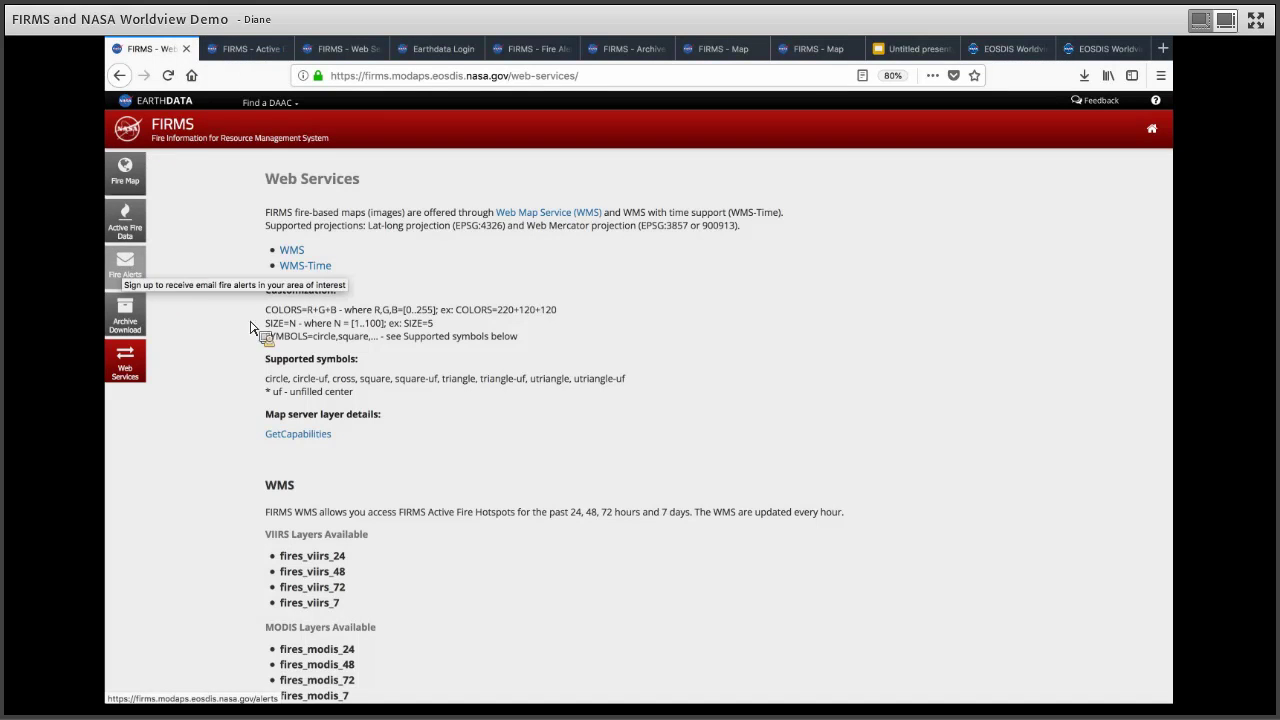
Step: List the fire alerts for the saved e-mail address, cancelling deactivation of alert 18183
click(127, 272)
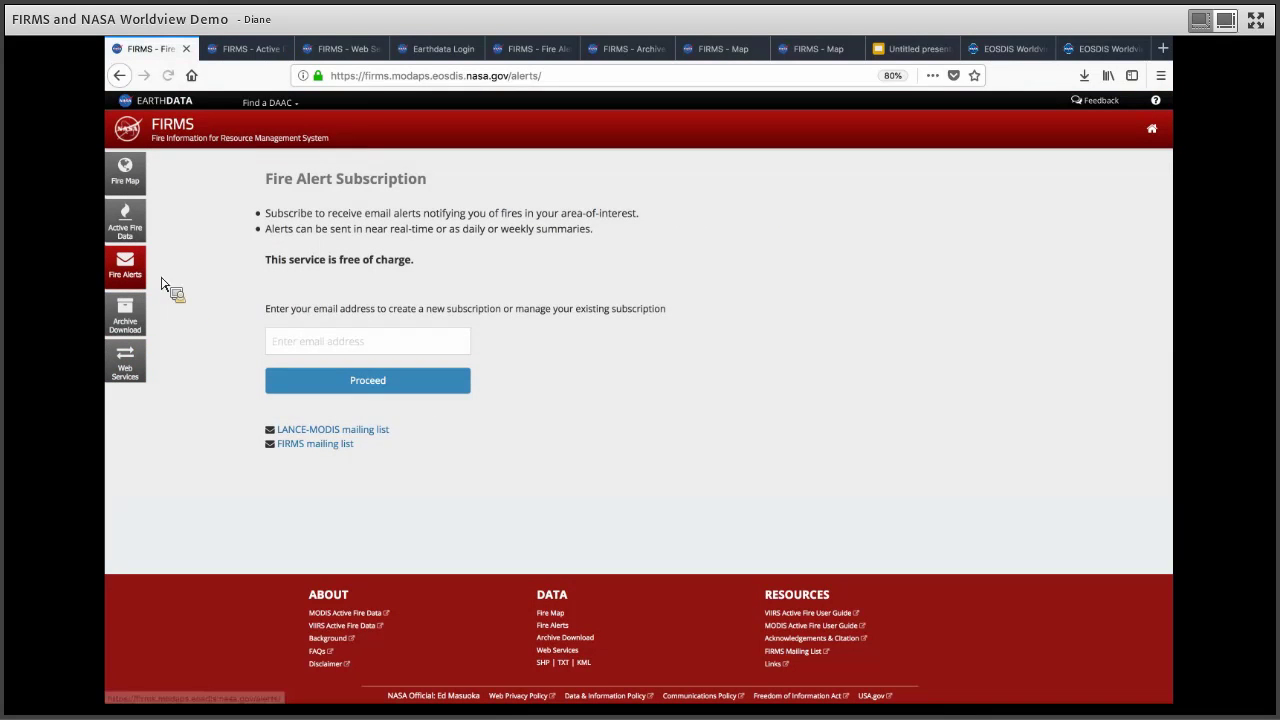
click(309, 344)
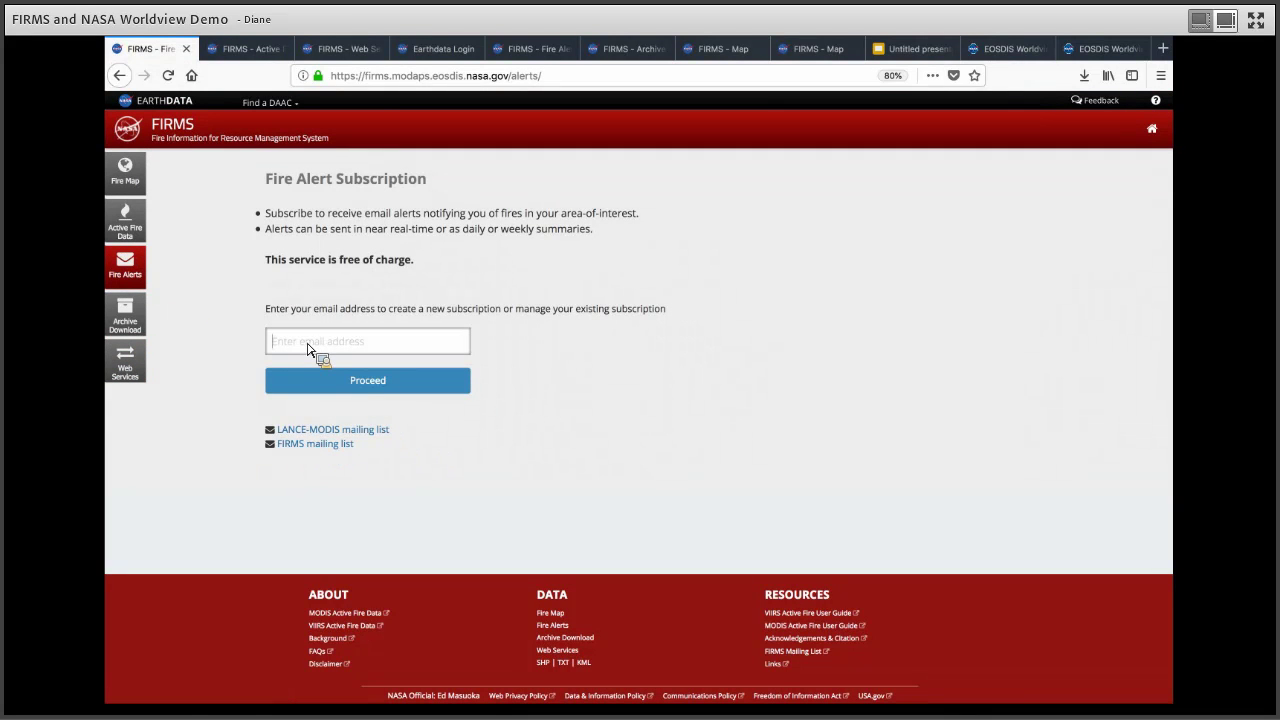
text(d)
key(Down)
key(Return)
click(333, 386)
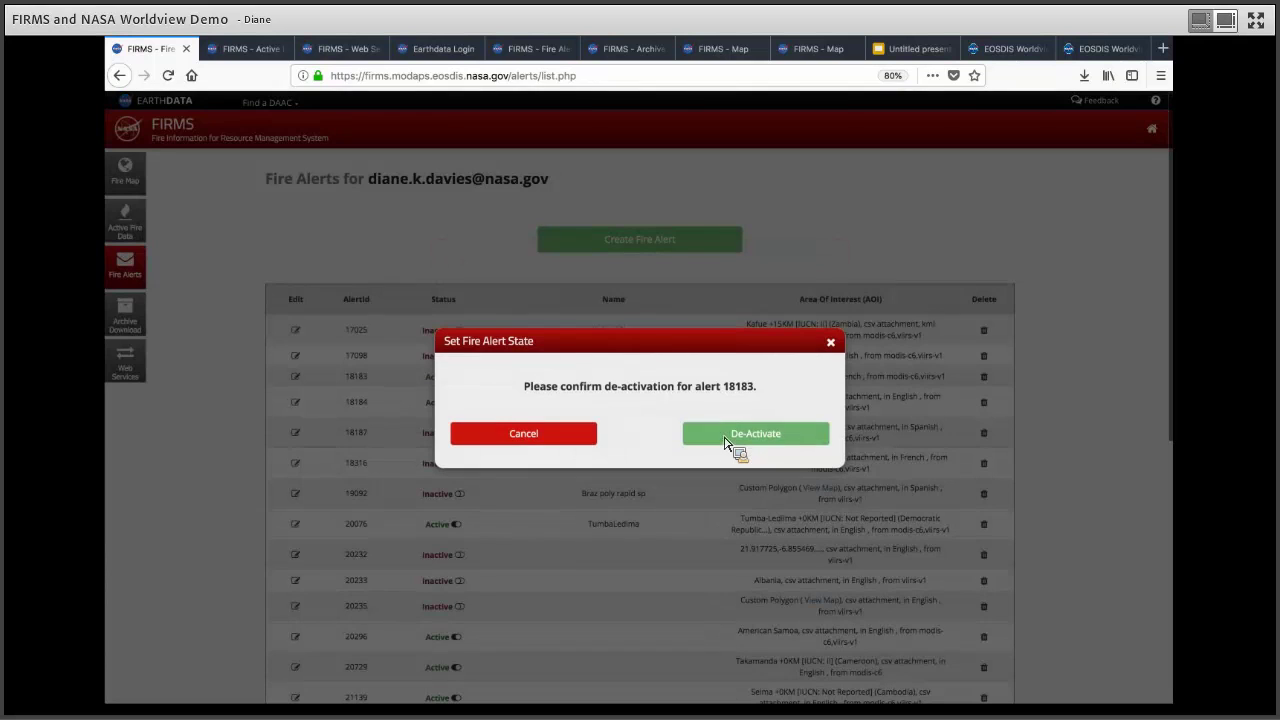
click(522, 432)
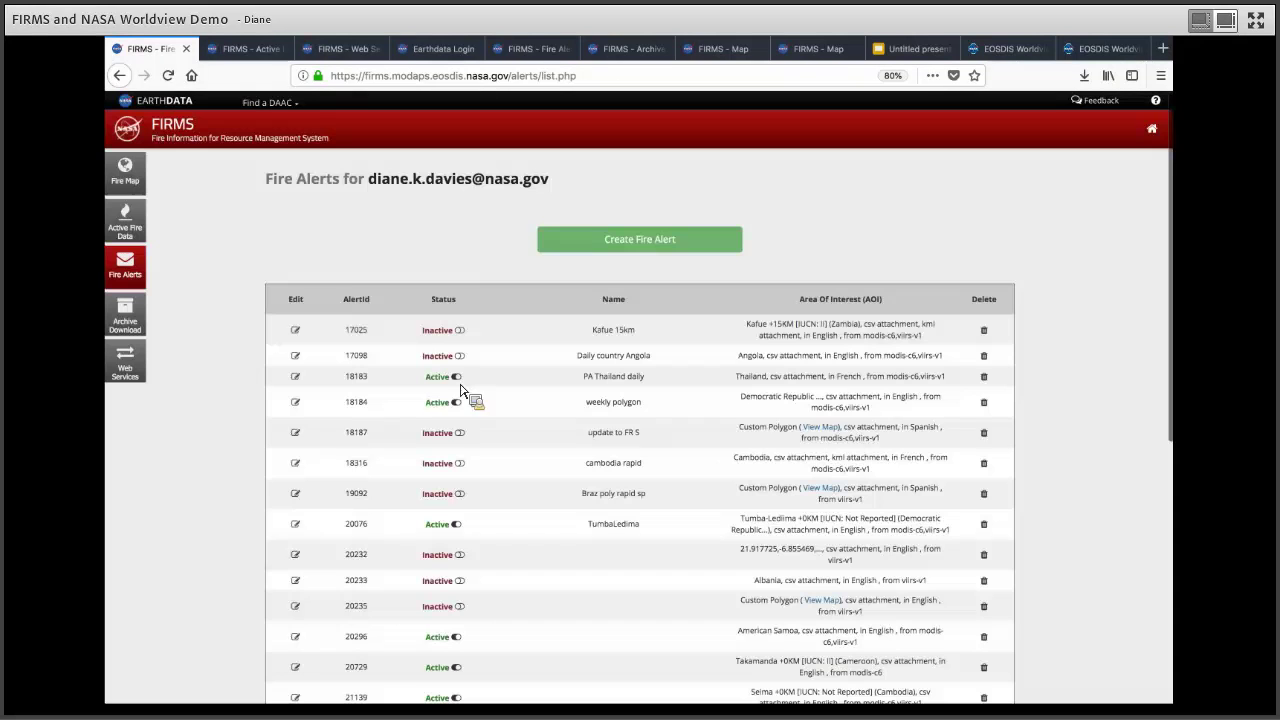
Step: Start a new fire alert subscription named 'test'
click(565, 248)
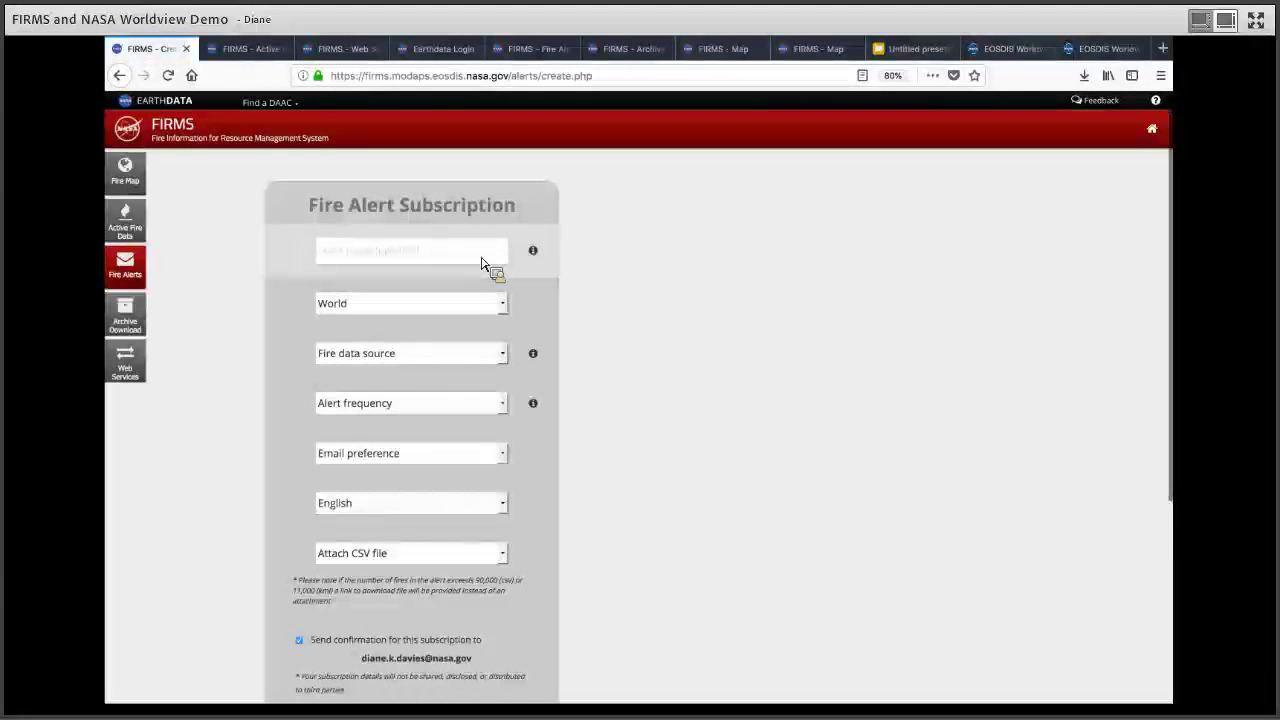
click(481, 261)
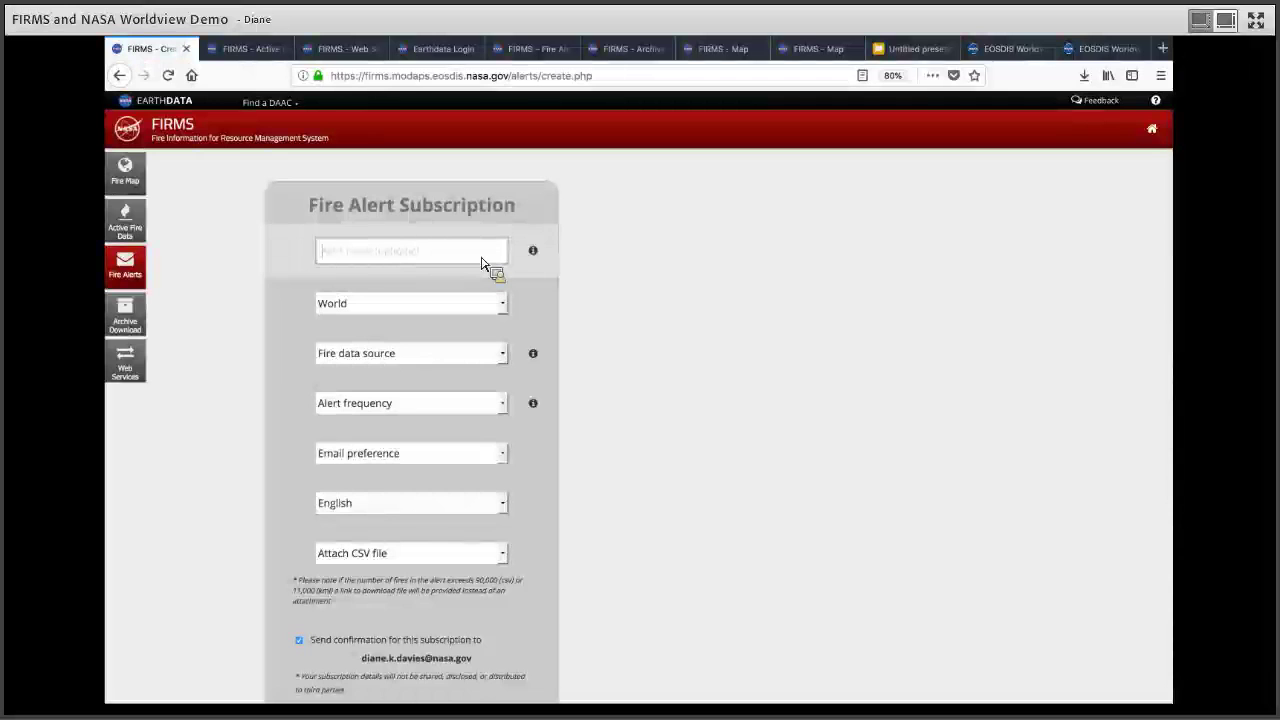
text(test)
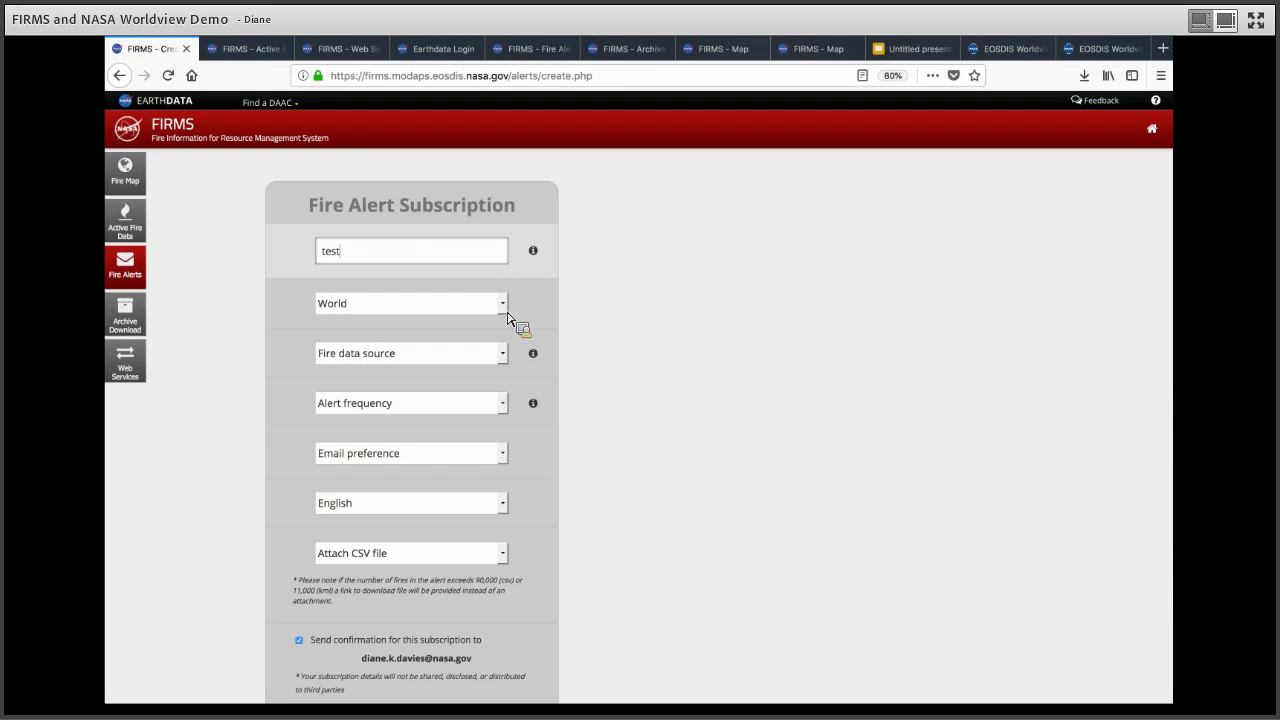
Step: Set the alert's area of interest to Custom Region instead of Country
click(503, 304)
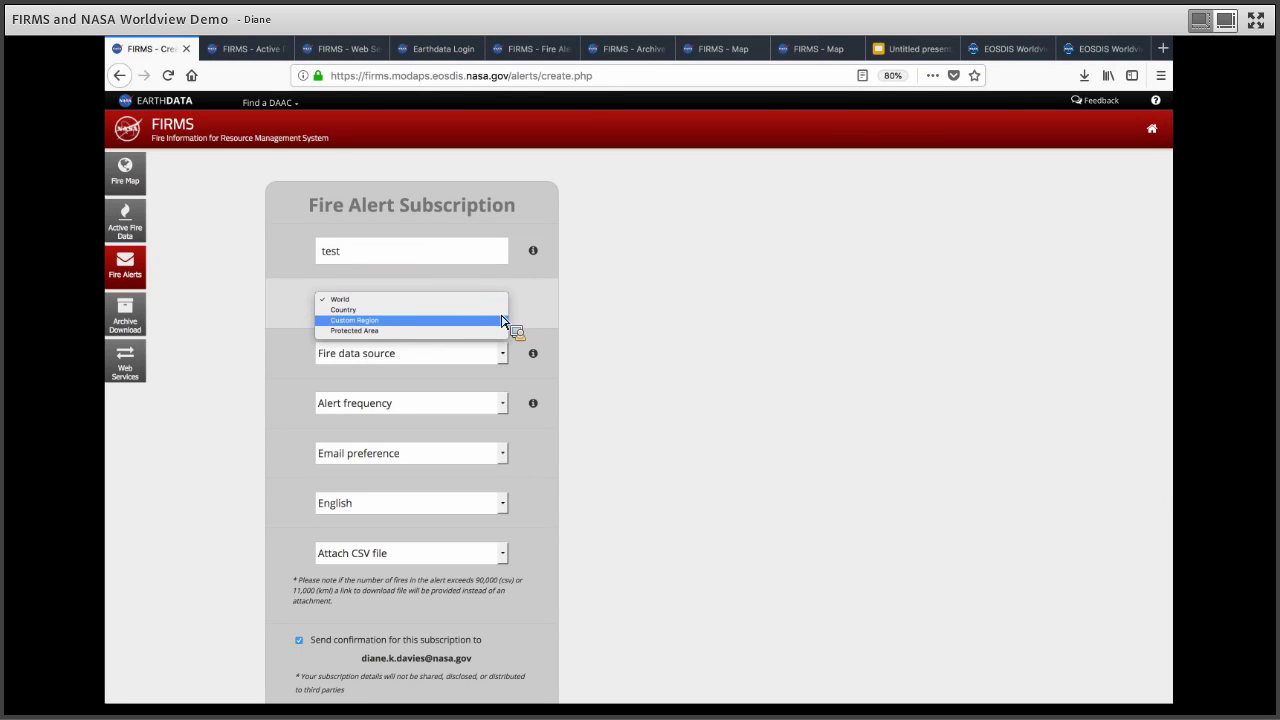
key(Up)
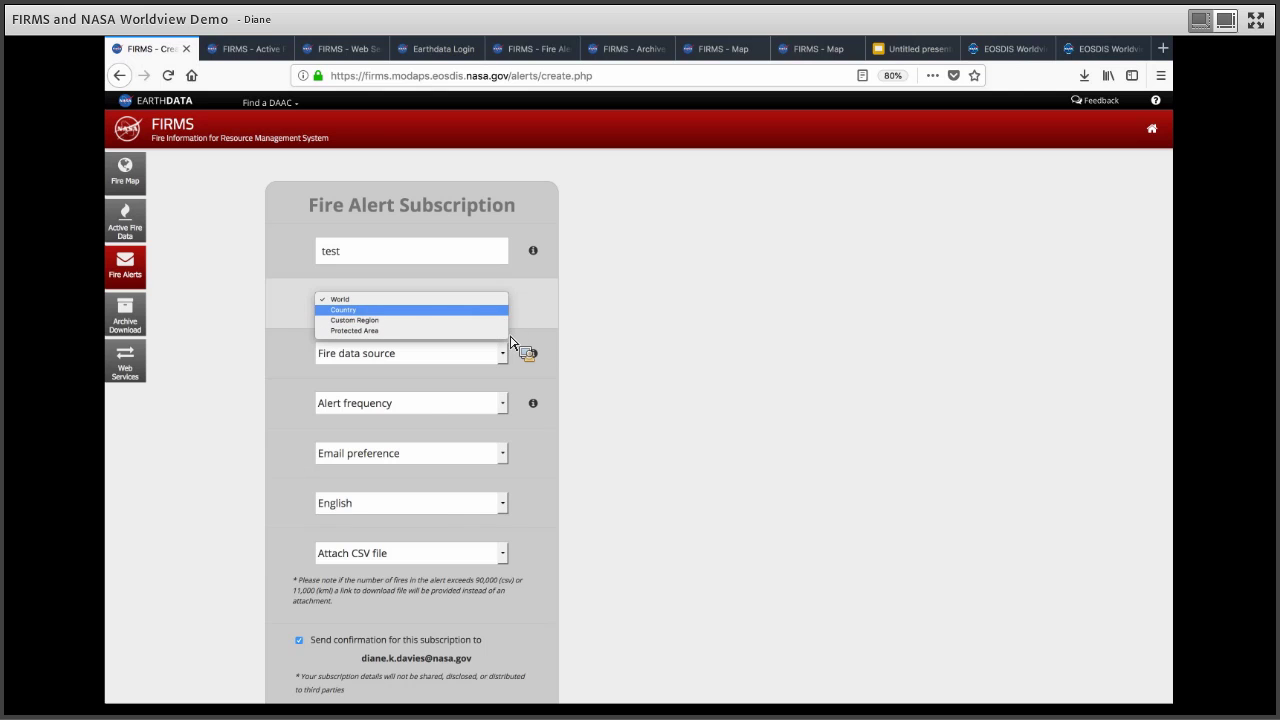
key(Return)
click(505, 335)
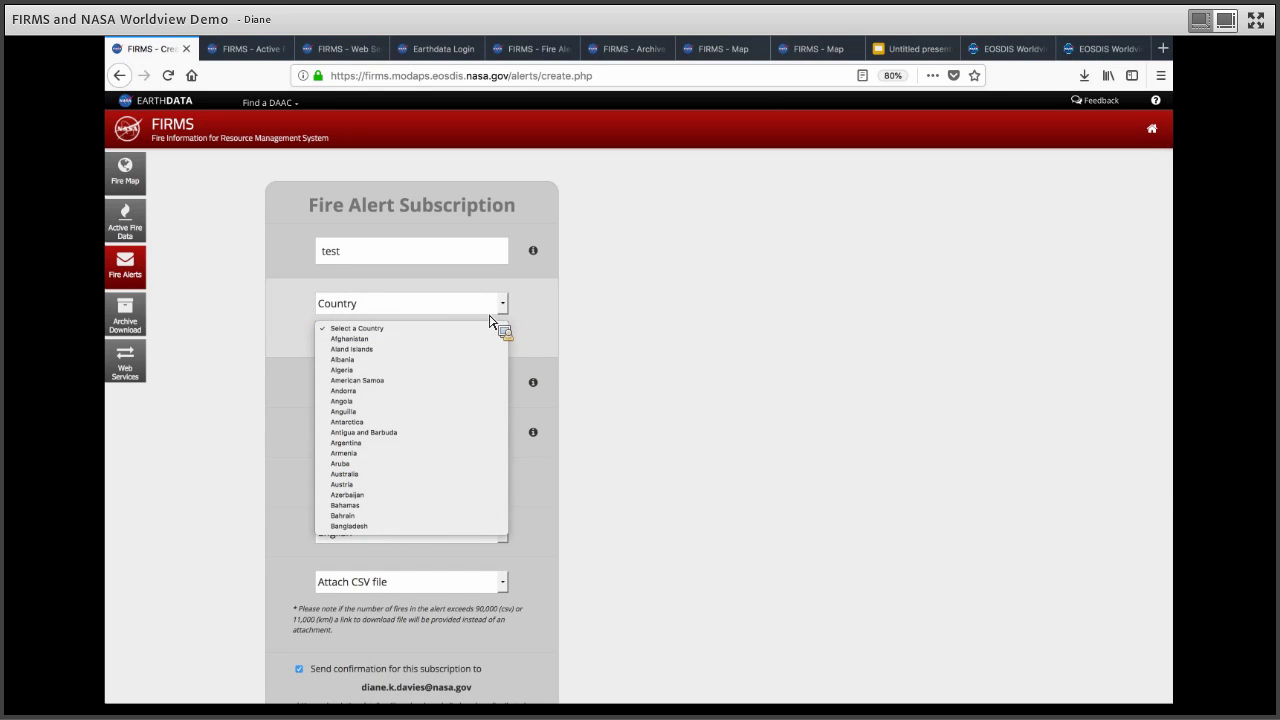
click(498, 316)
click(494, 314)
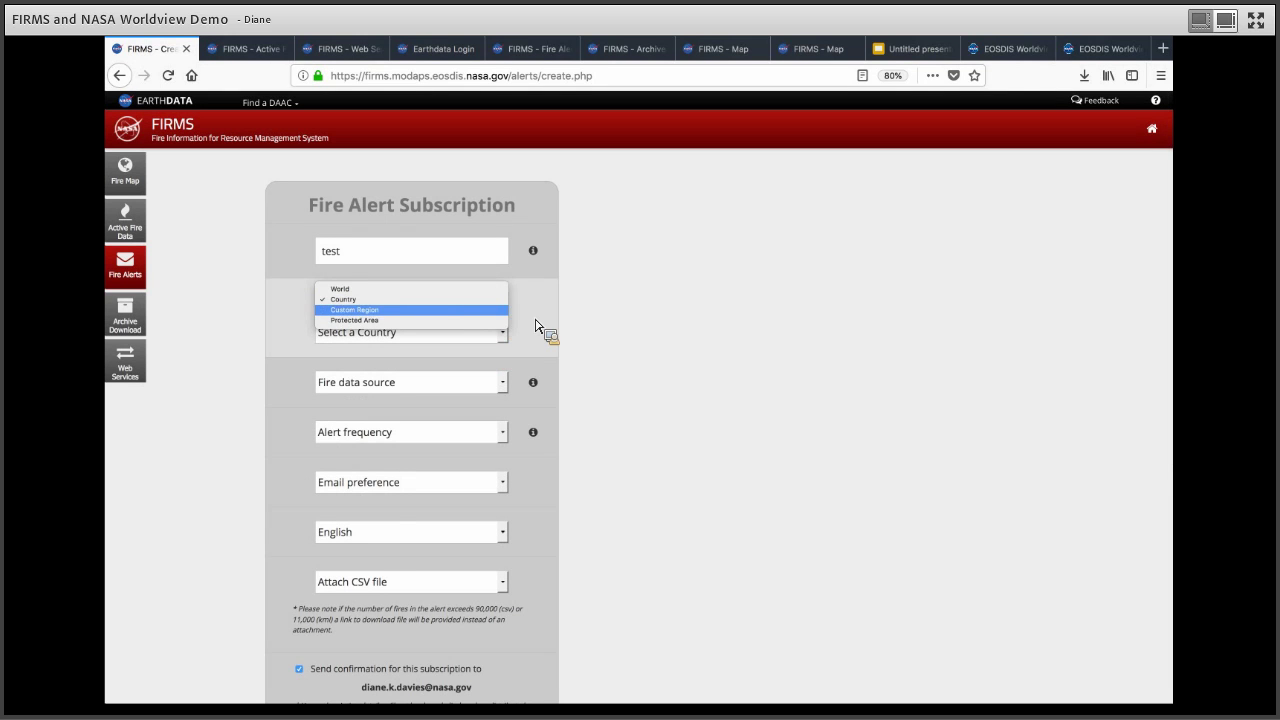
key(Return)
Step: On the map, try a polygon and then a large box over northern Africa as the region
click(486, 342)
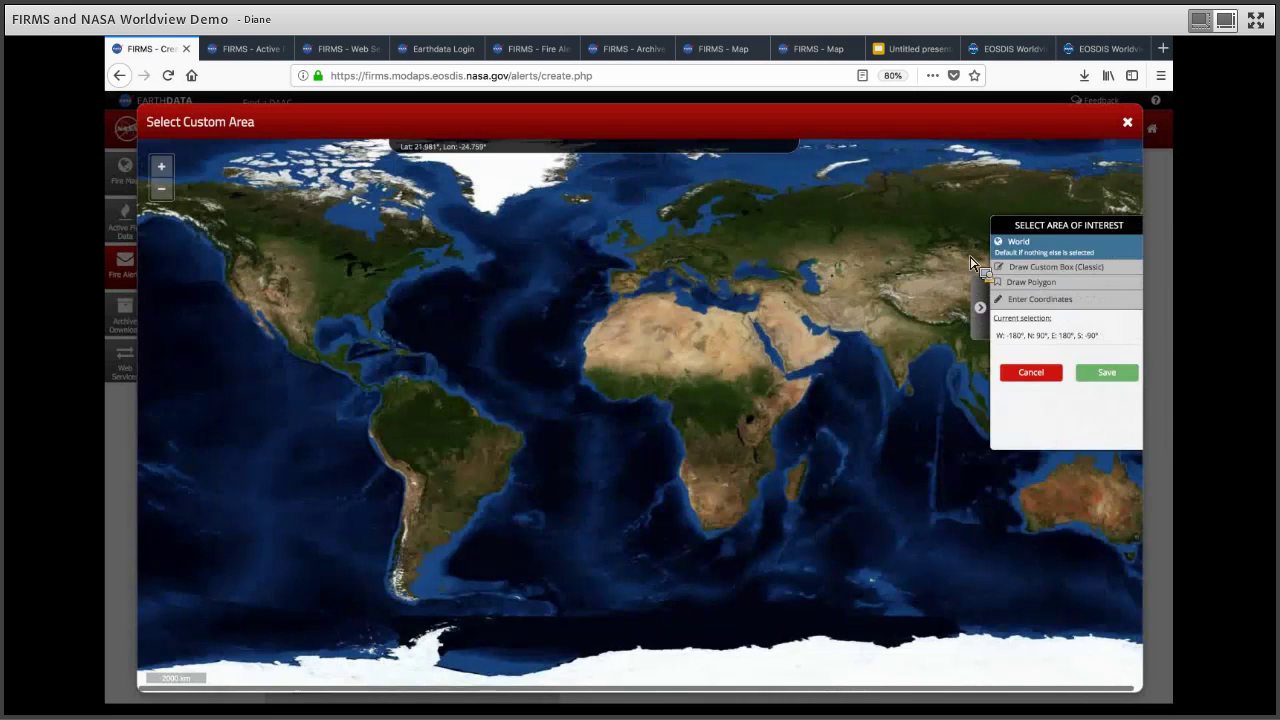
click(1007, 288)
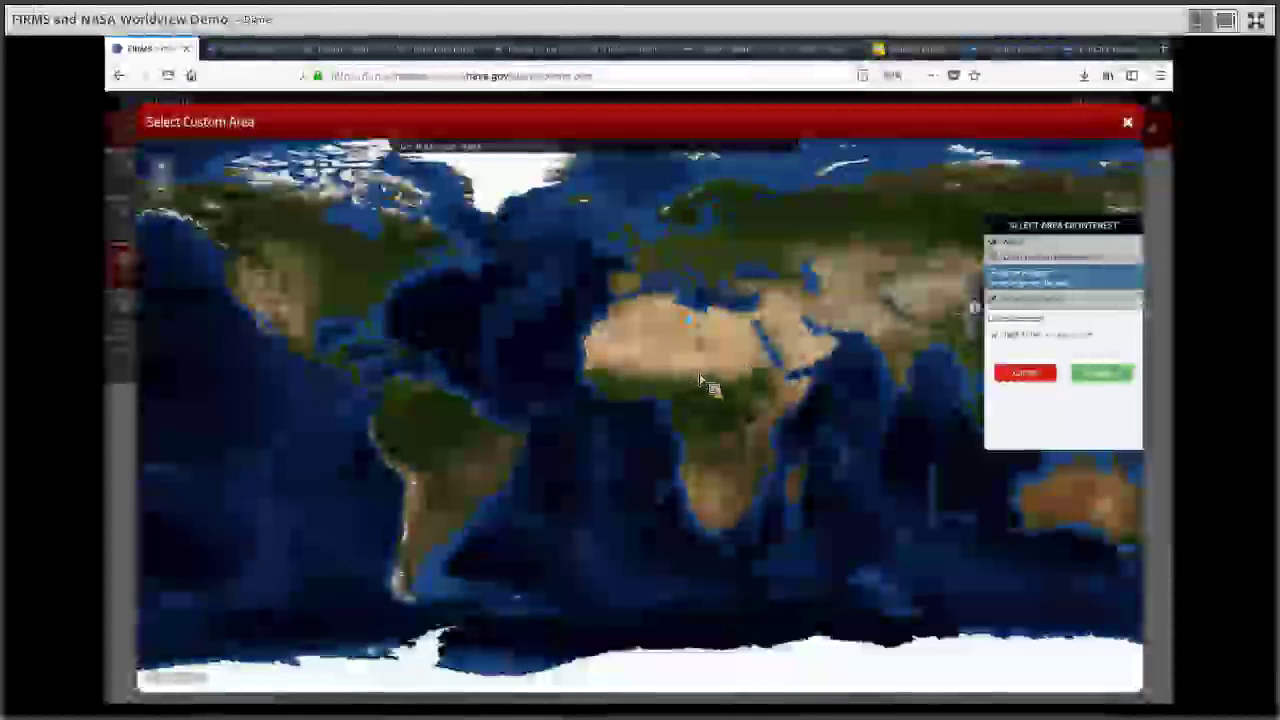
click(686, 360)
double_click(689, 362)
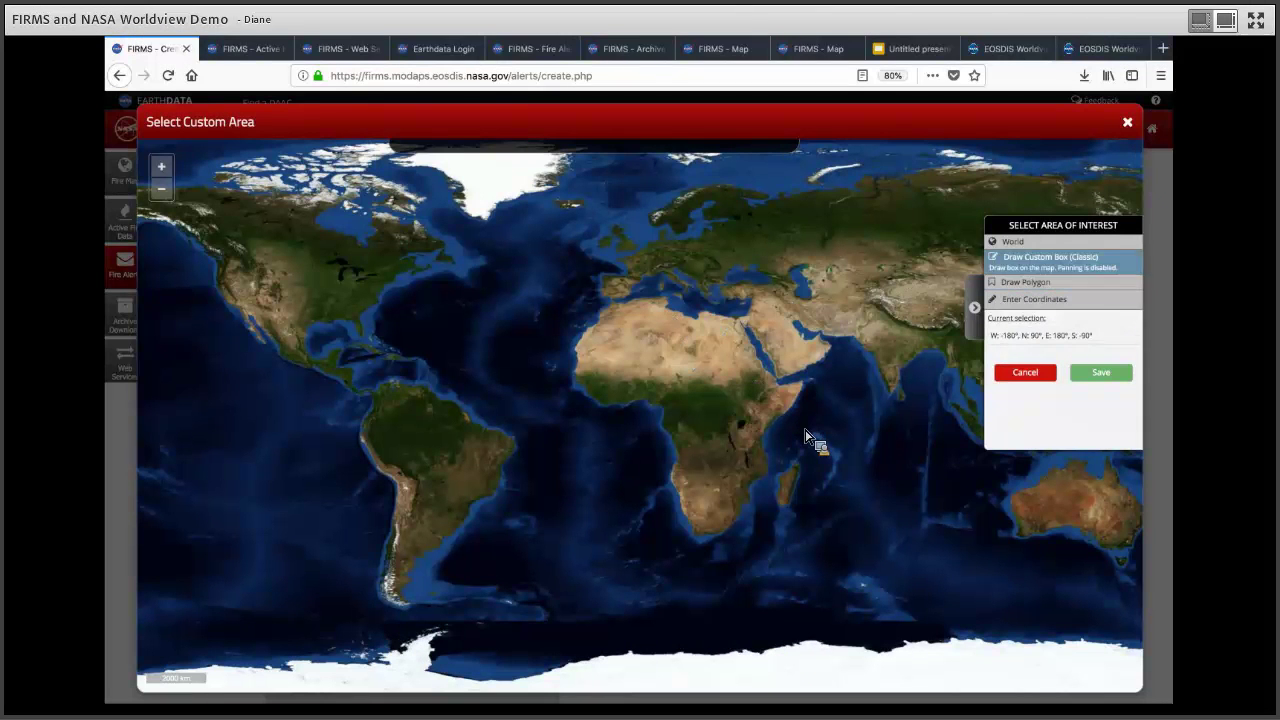
drag(646, 304, 802, 428)
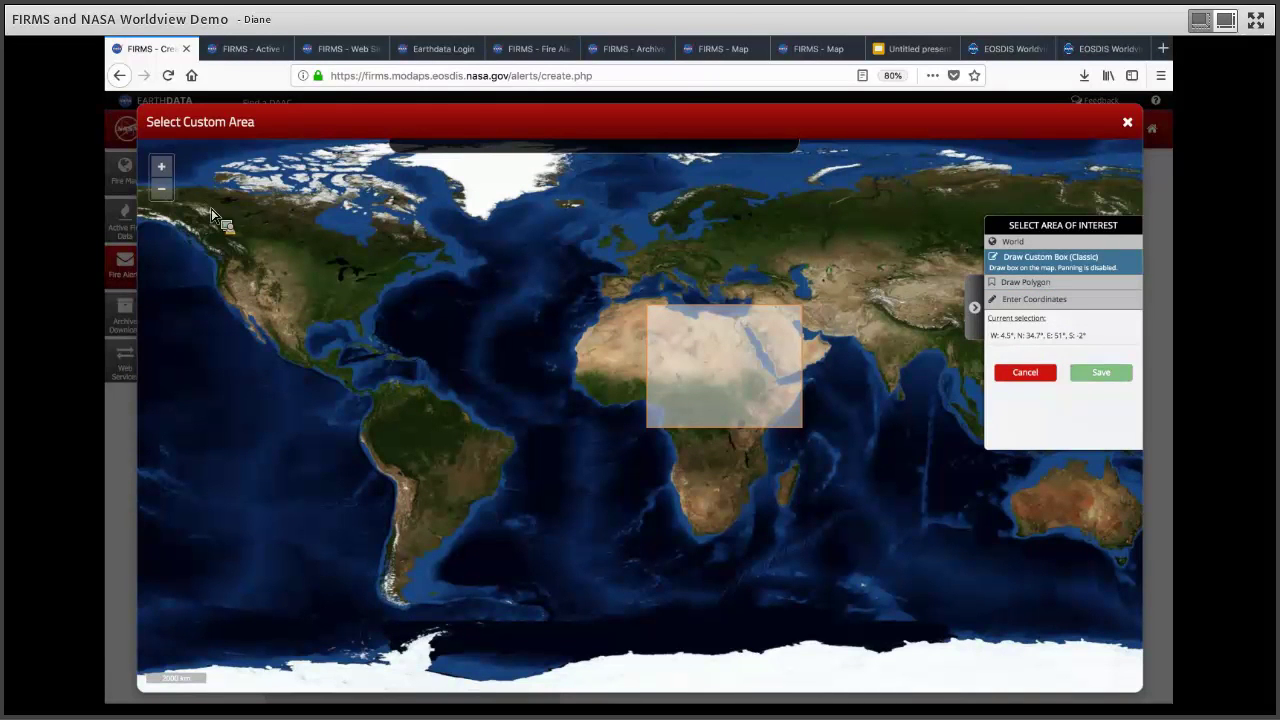
click(1098, 372)
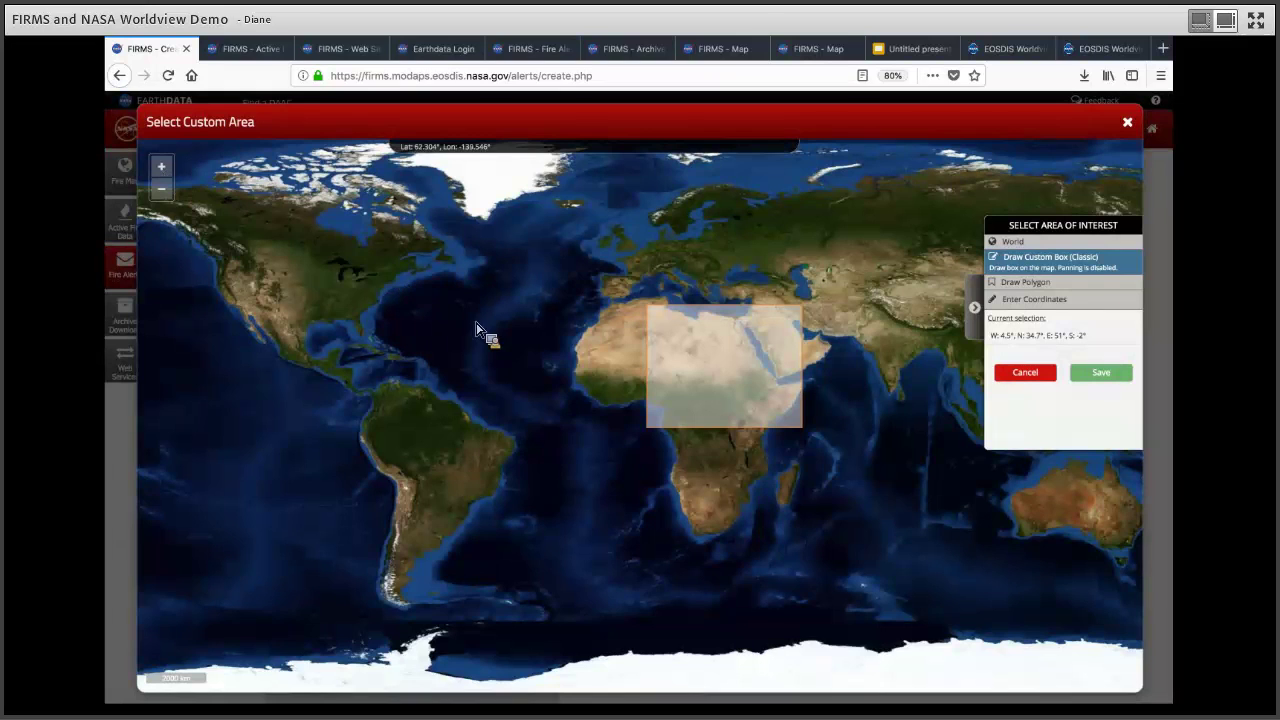
Step: Replace it with a small box over the West African coast (-17.5,8.2,-9.5,16.9) and save
scroll(420, 295, up, 1)
scroll(386, 220, up, 1)
drag(480, 326, 413, 283)
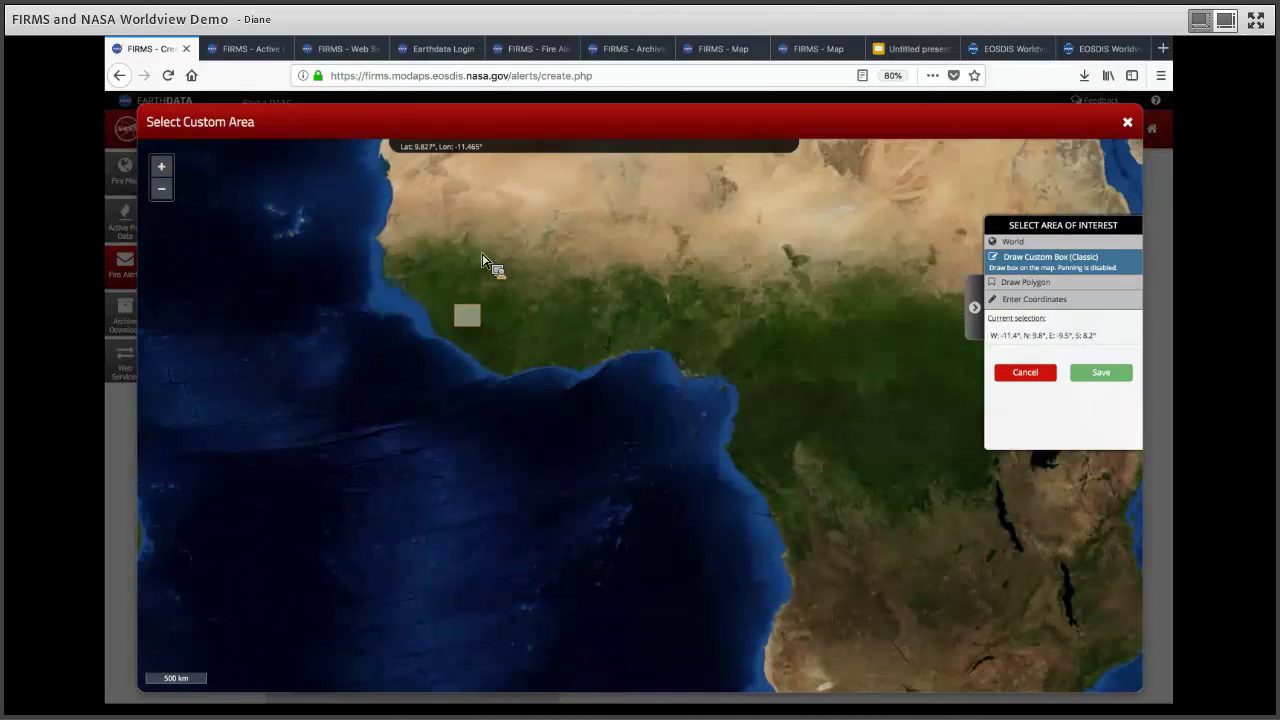
click(1108, 374)
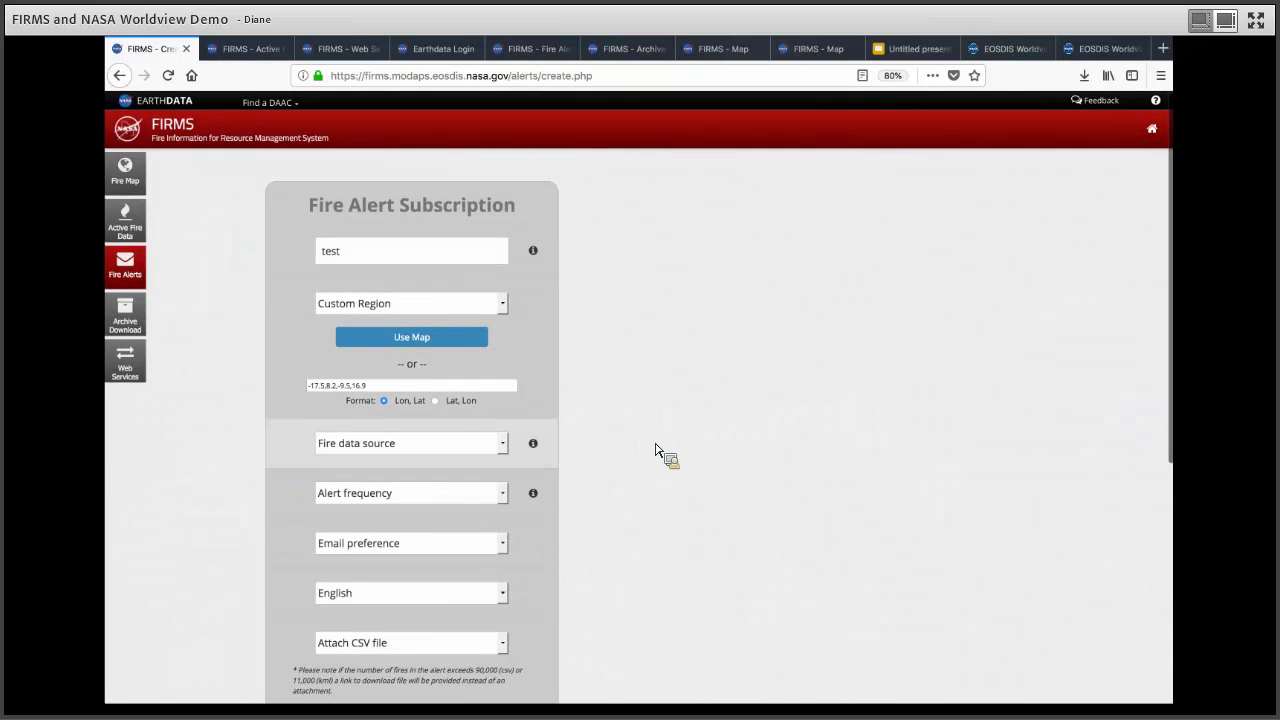
Step: Set the alert's fire data source to MODIS C6 & VIIRS
scroll(506, 428, down, 1)
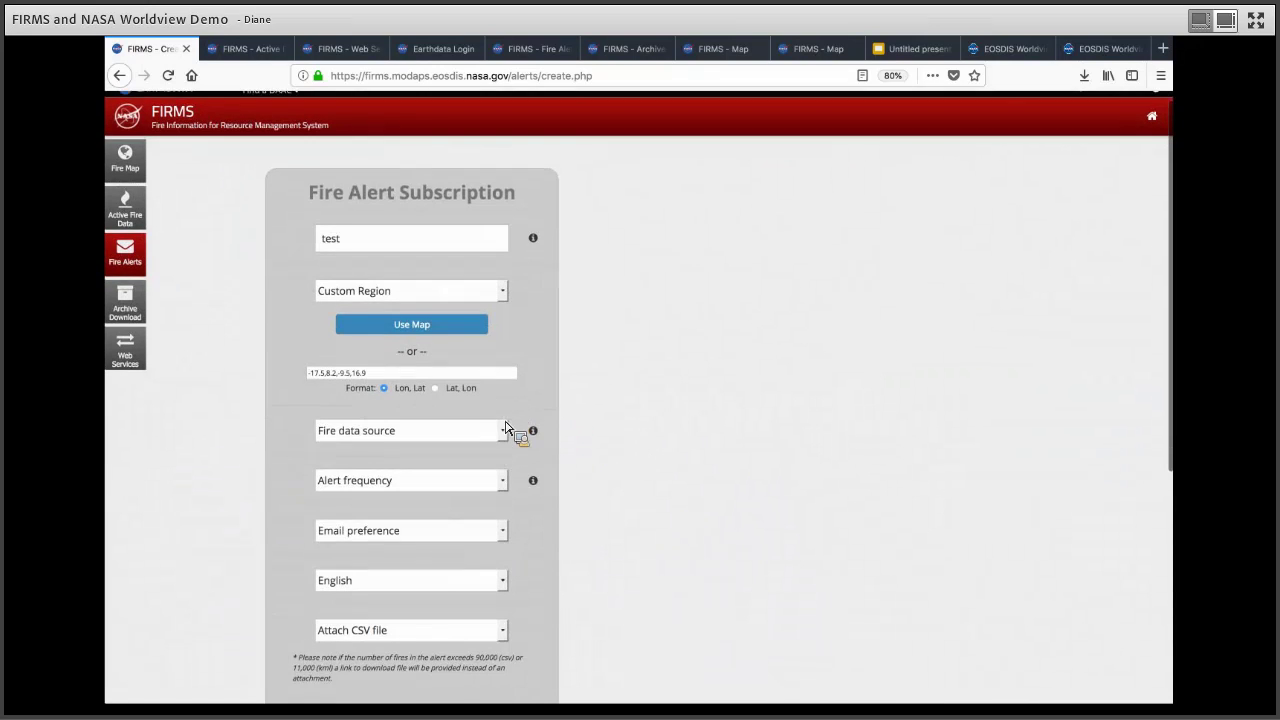
click(503, 420)
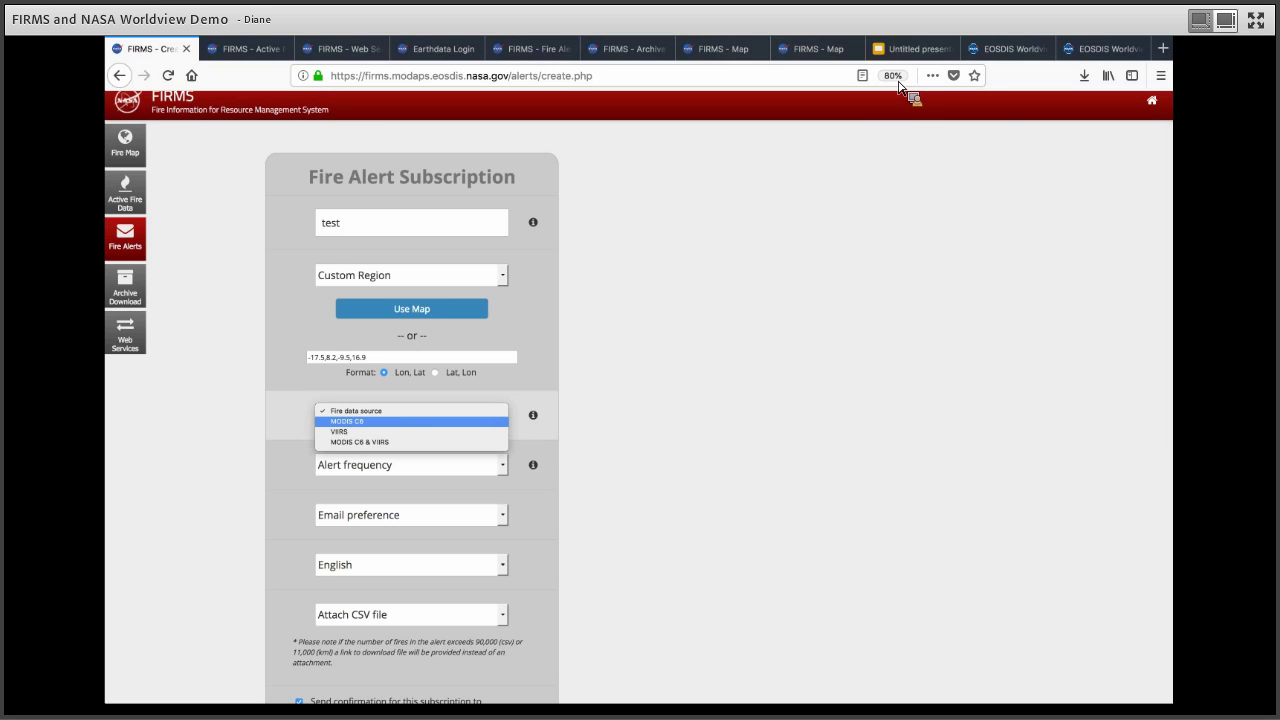
key(Escape)
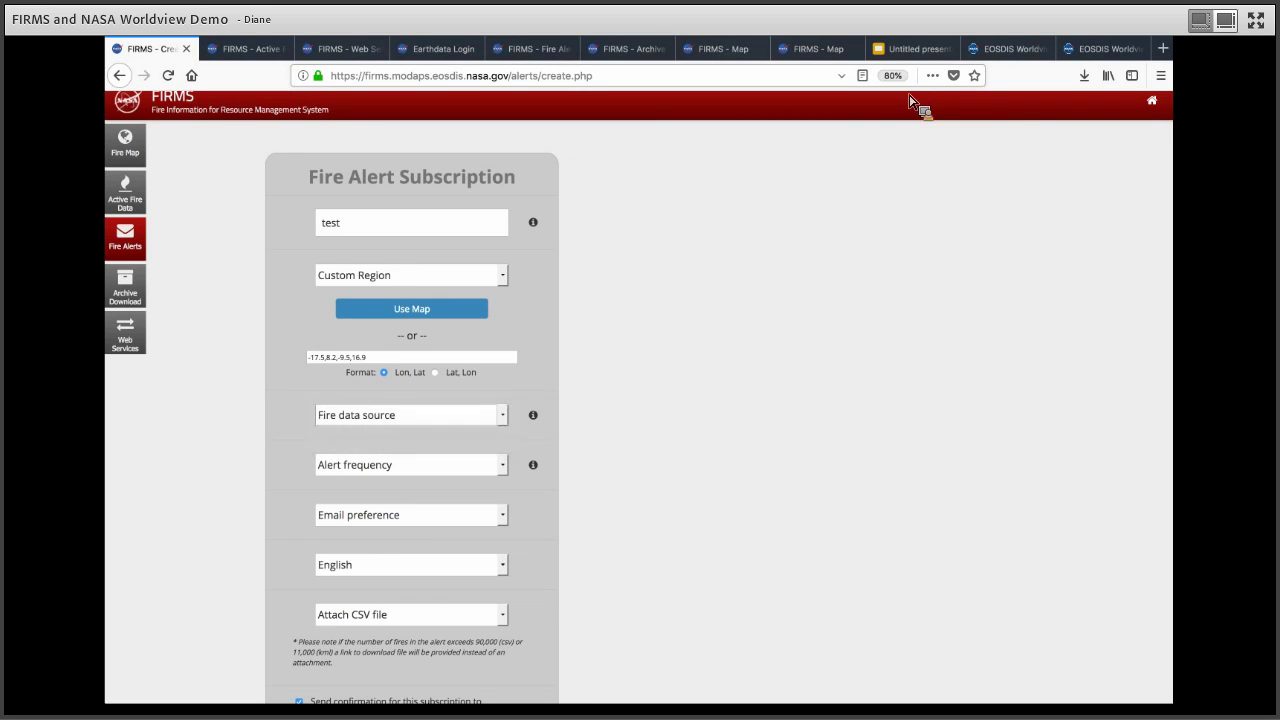
key(super+0)
click(433, 516)
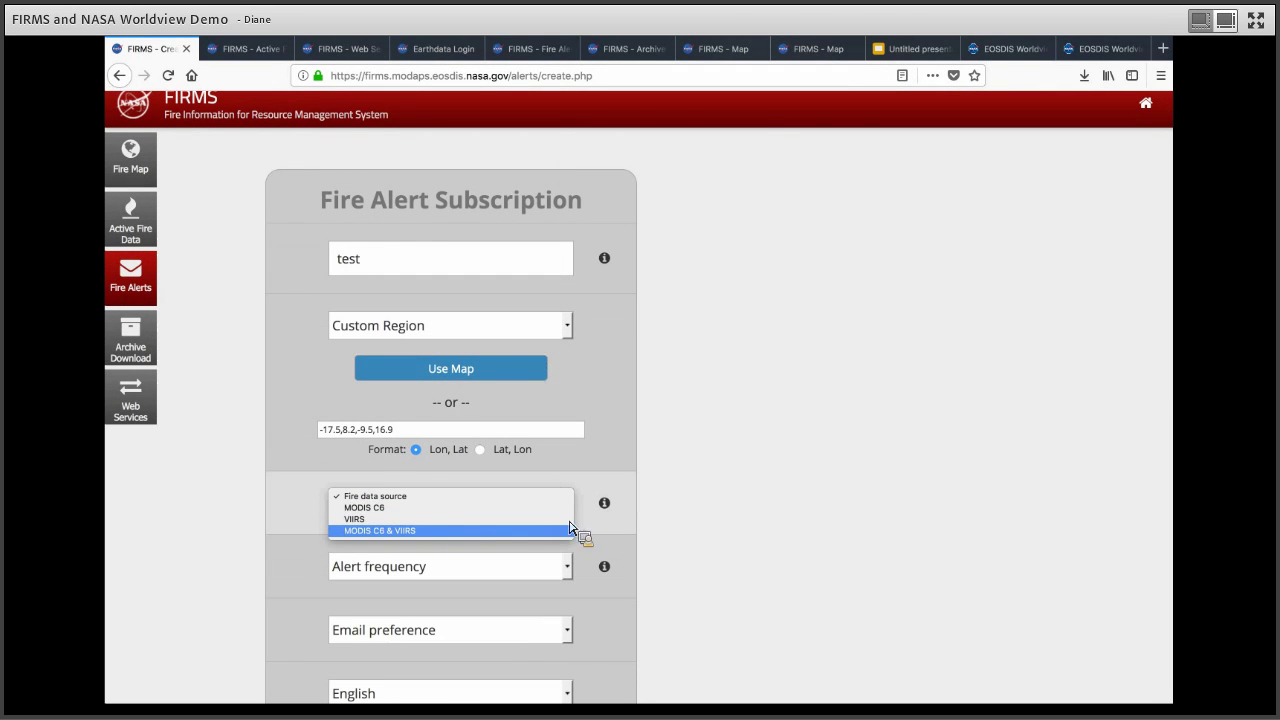
click(683, 510)
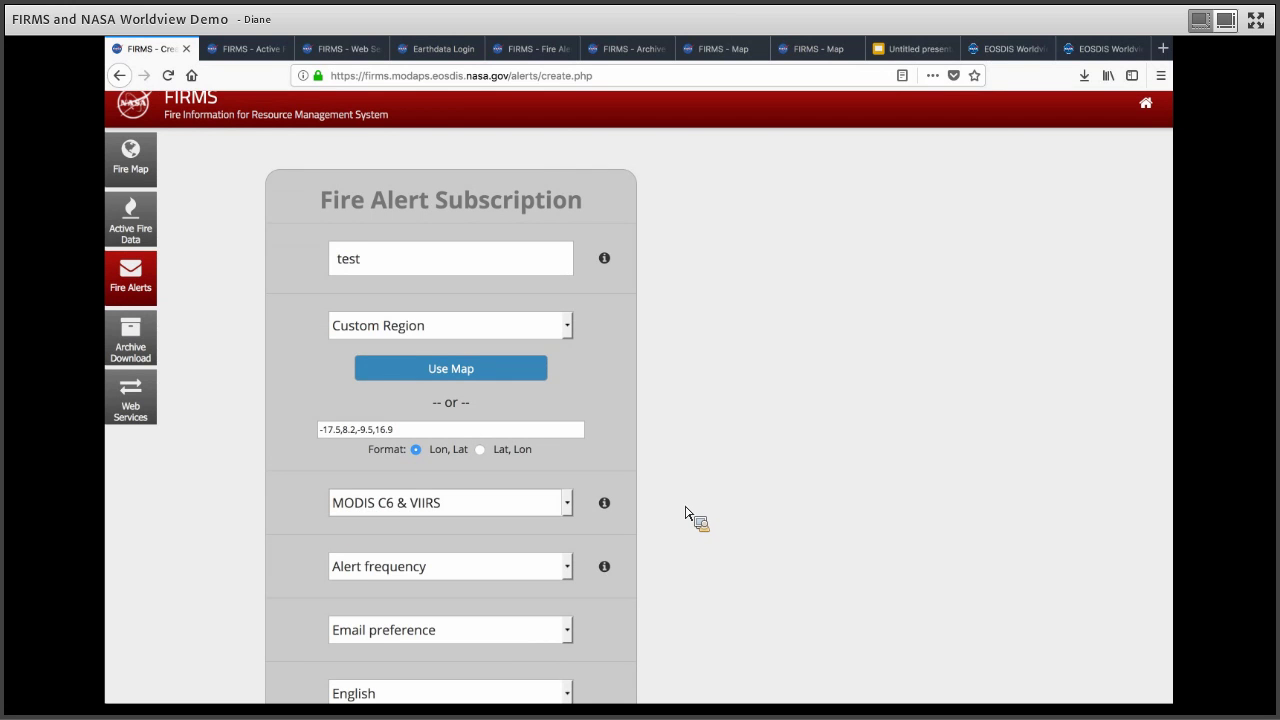
Step: Set the alert frequency to Rapid (Near Real-Time)
scroll(600, 480, down, 1)
scroll(573, 453, down, 1)
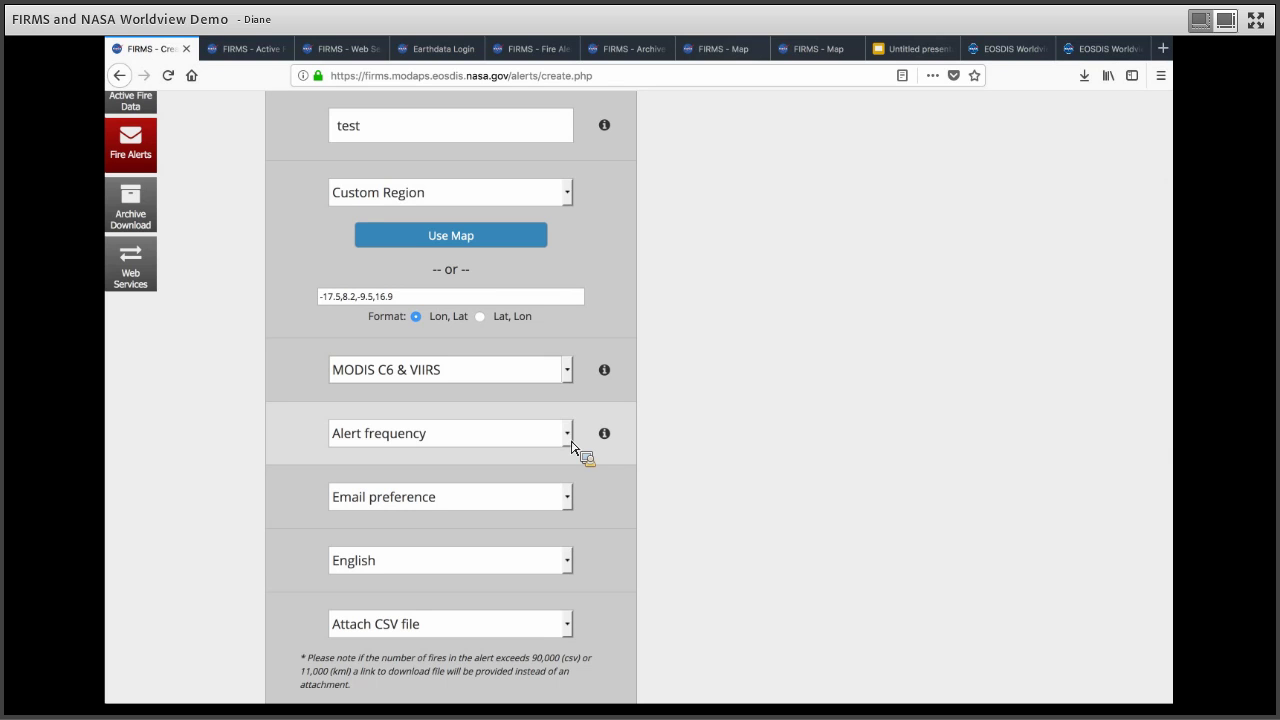
click(571, 447)
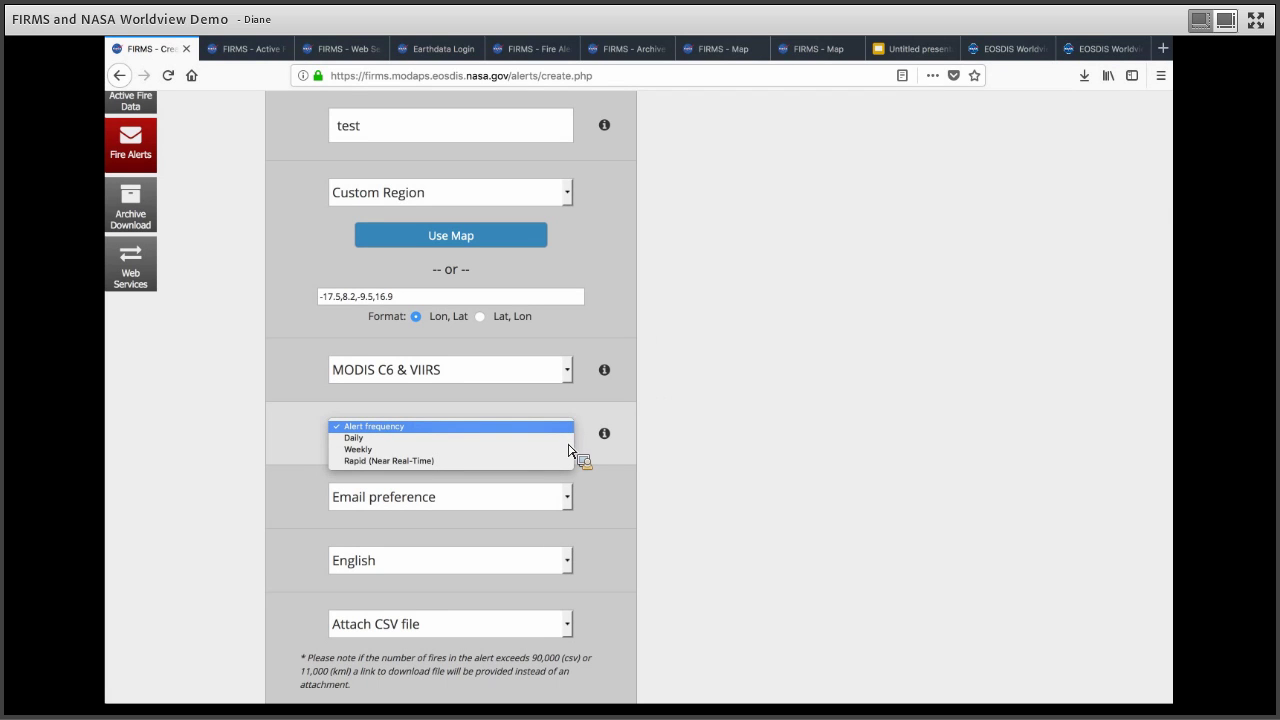
key(Down)
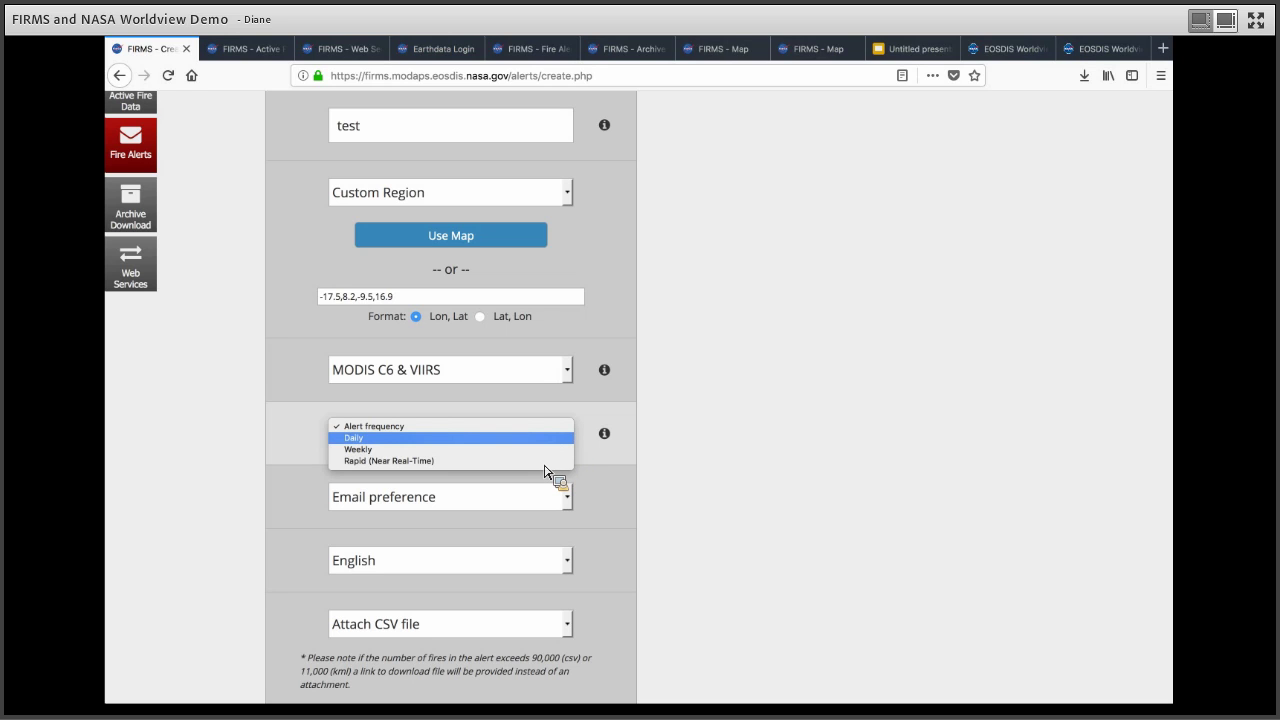
key(Down)
key(Down)
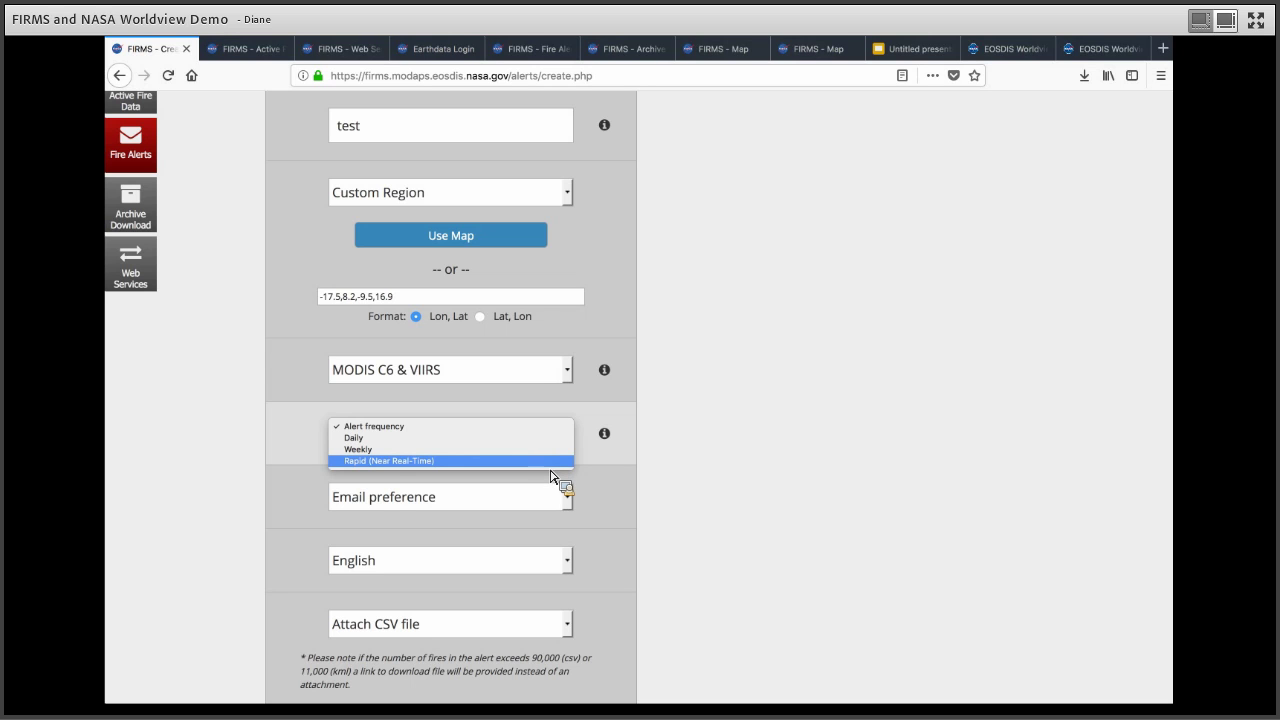
key(Return)
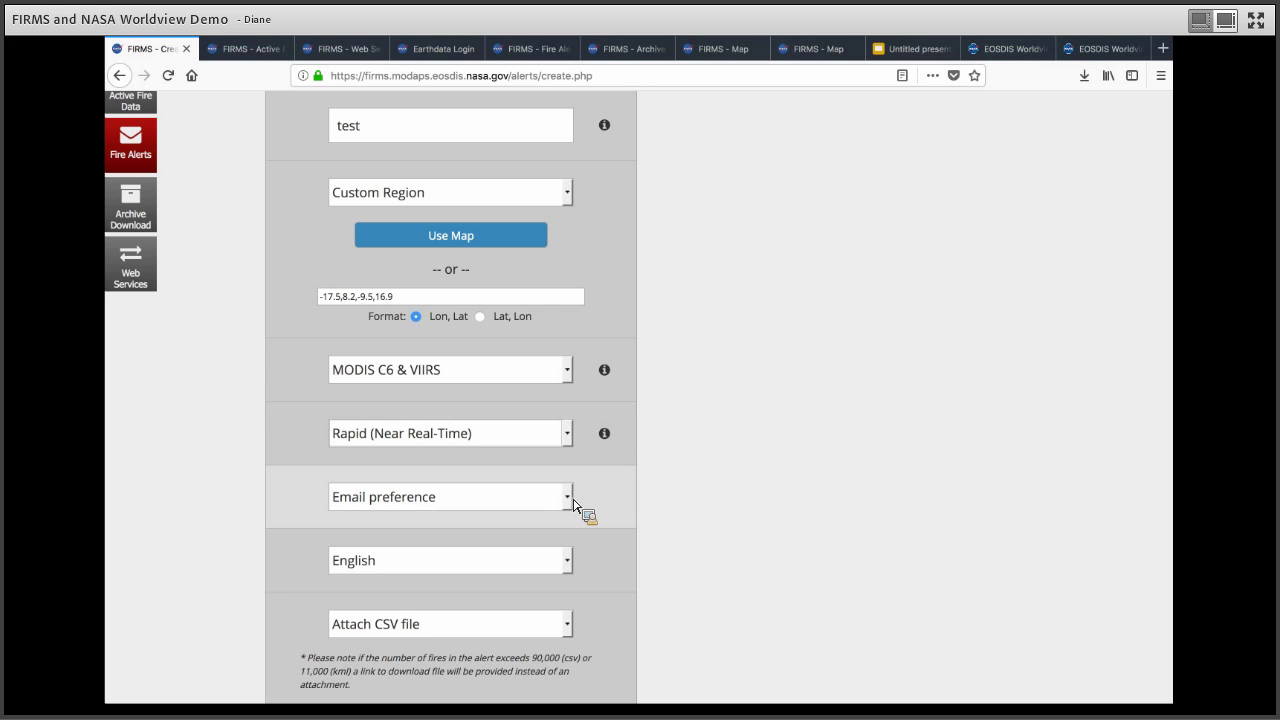
Step: Choose Send Text and Map Image delivery with a 600 x 450 pixel output map
click(574, 506)
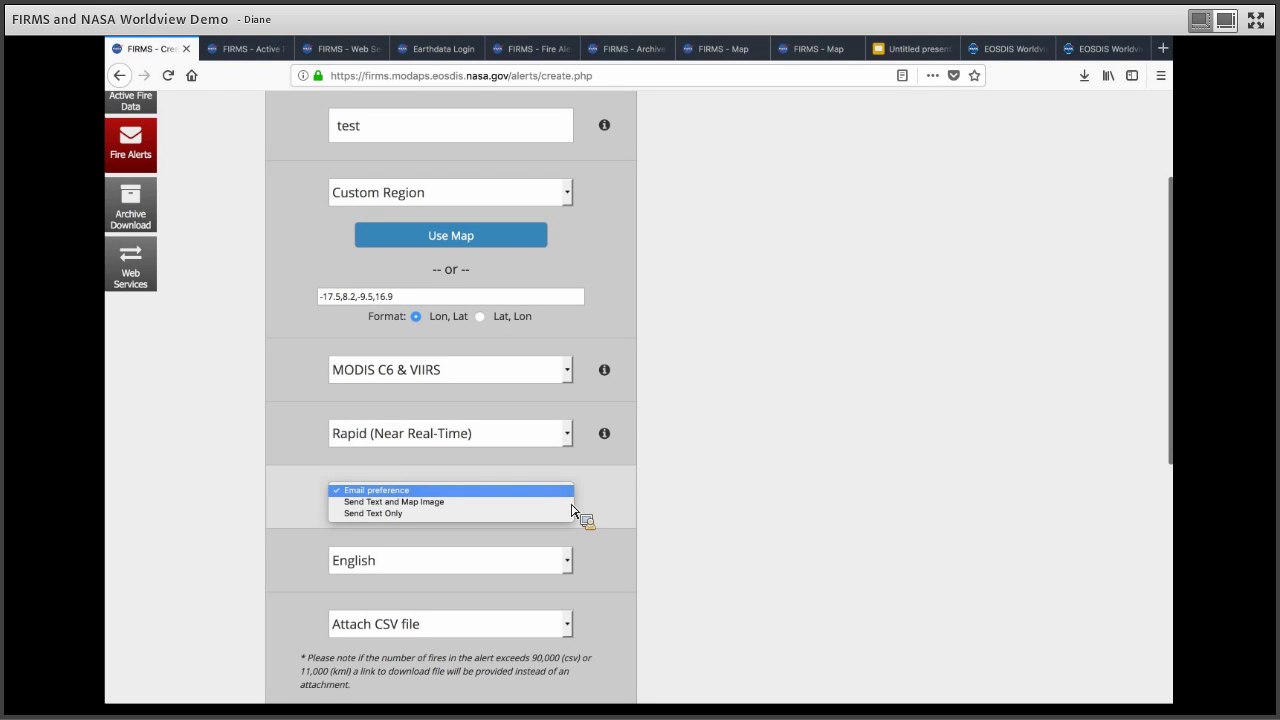
key(Down)
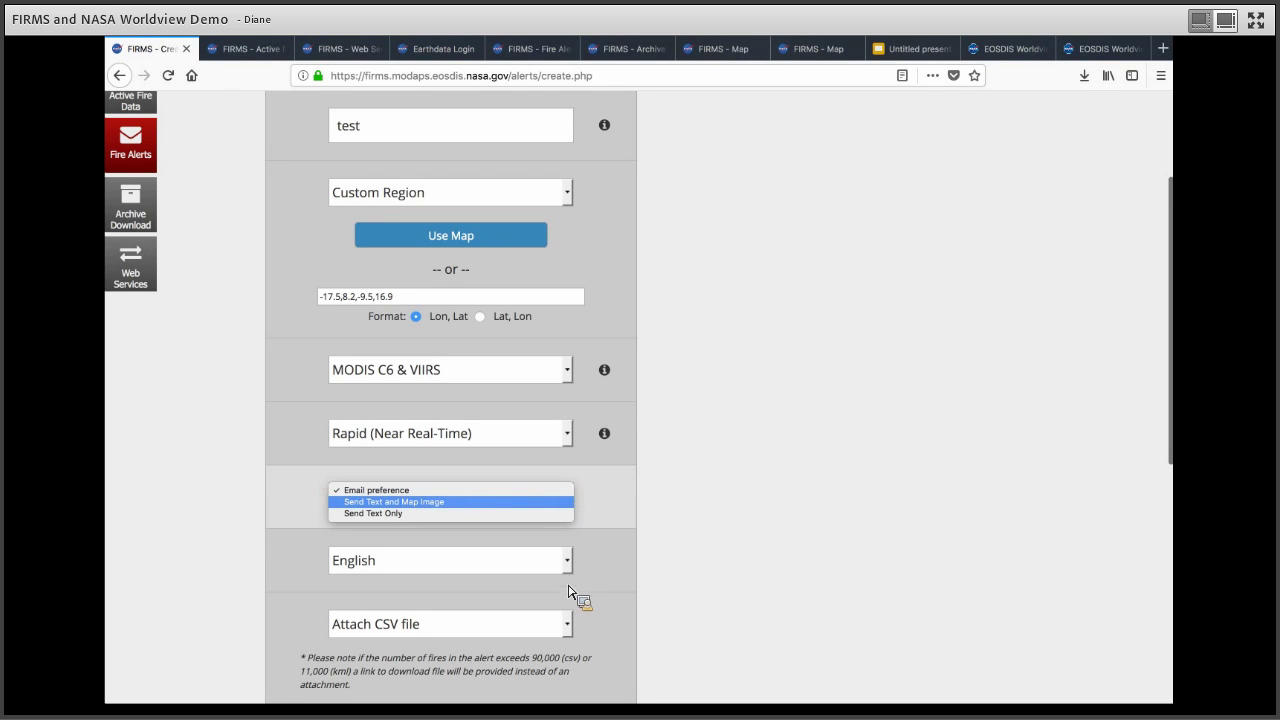
key(Return)
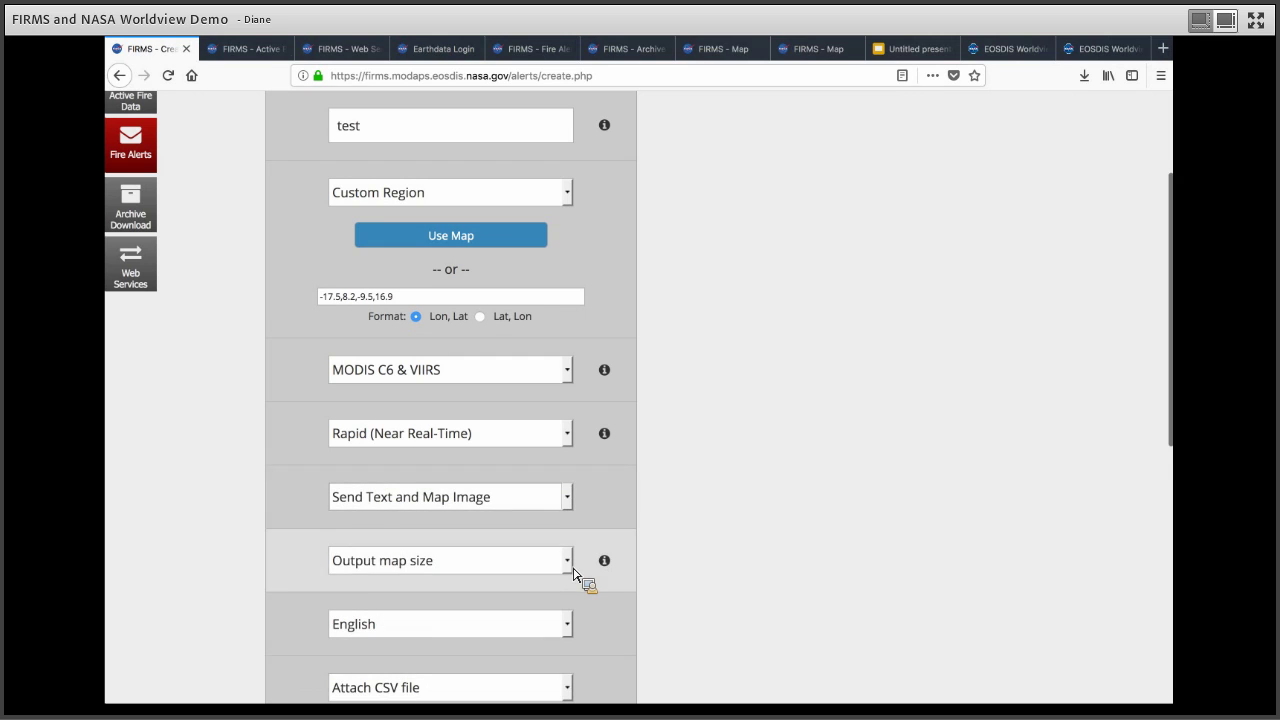
click(567, 572)
key(Down)
key(Down)
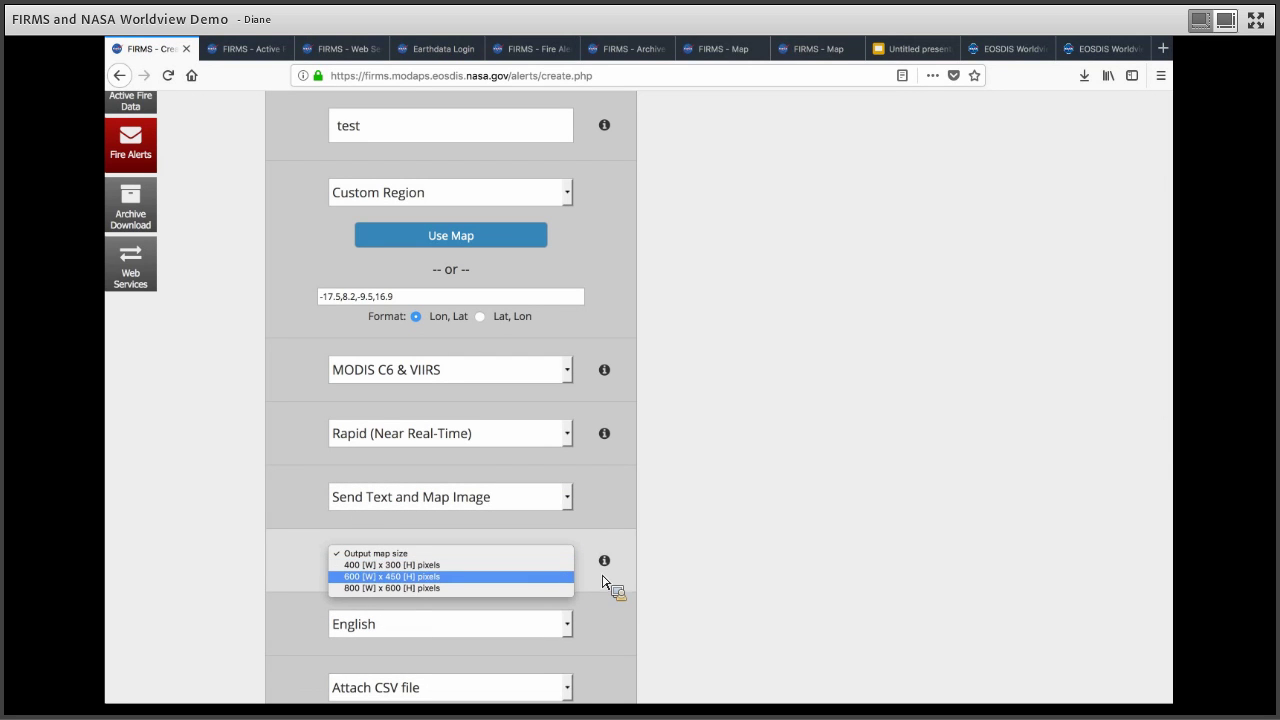
key(Return)
scroll(576, 507, down, 1)
scroll(576, 507, down, 2)
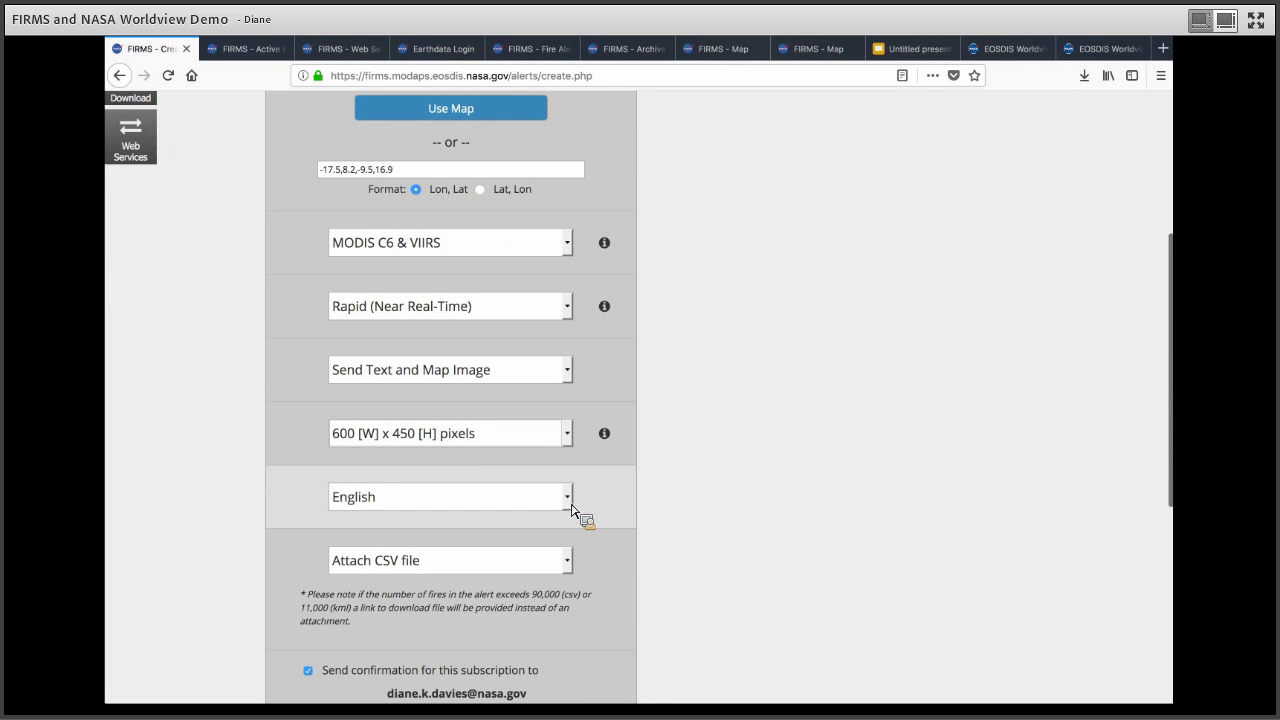
click(567, 497)
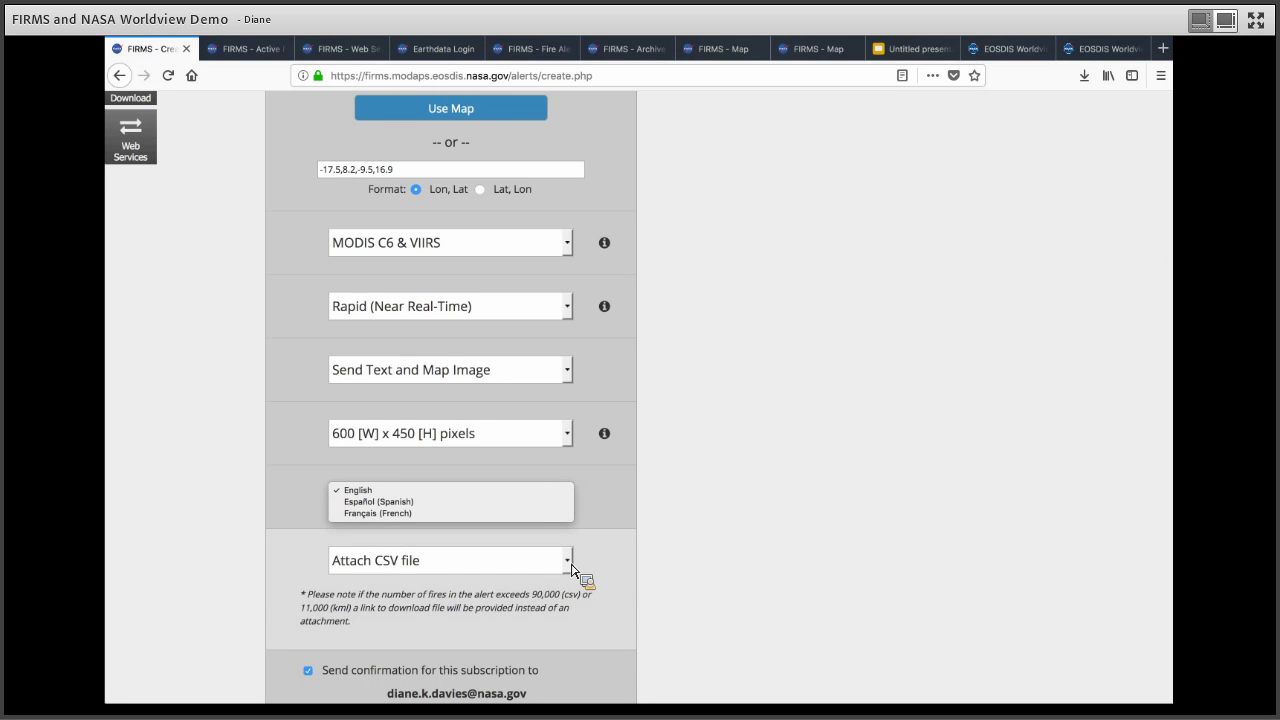
click(572, 568)
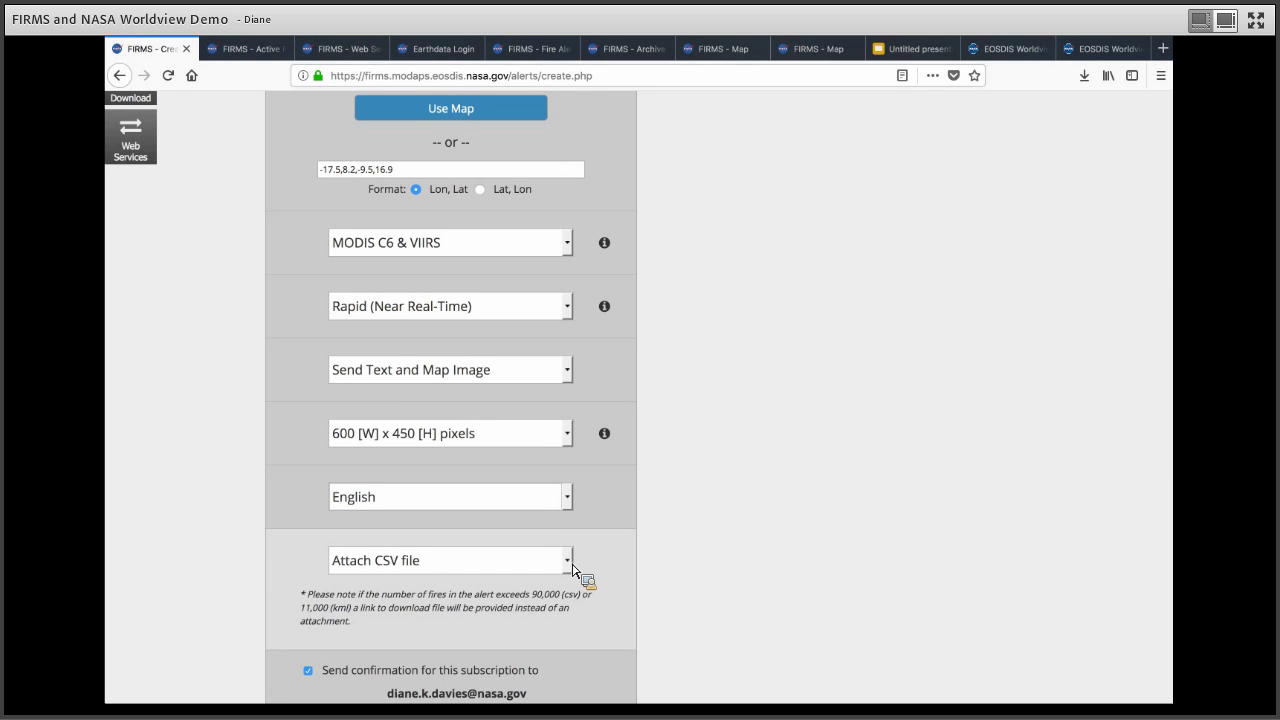
click(568, 560)
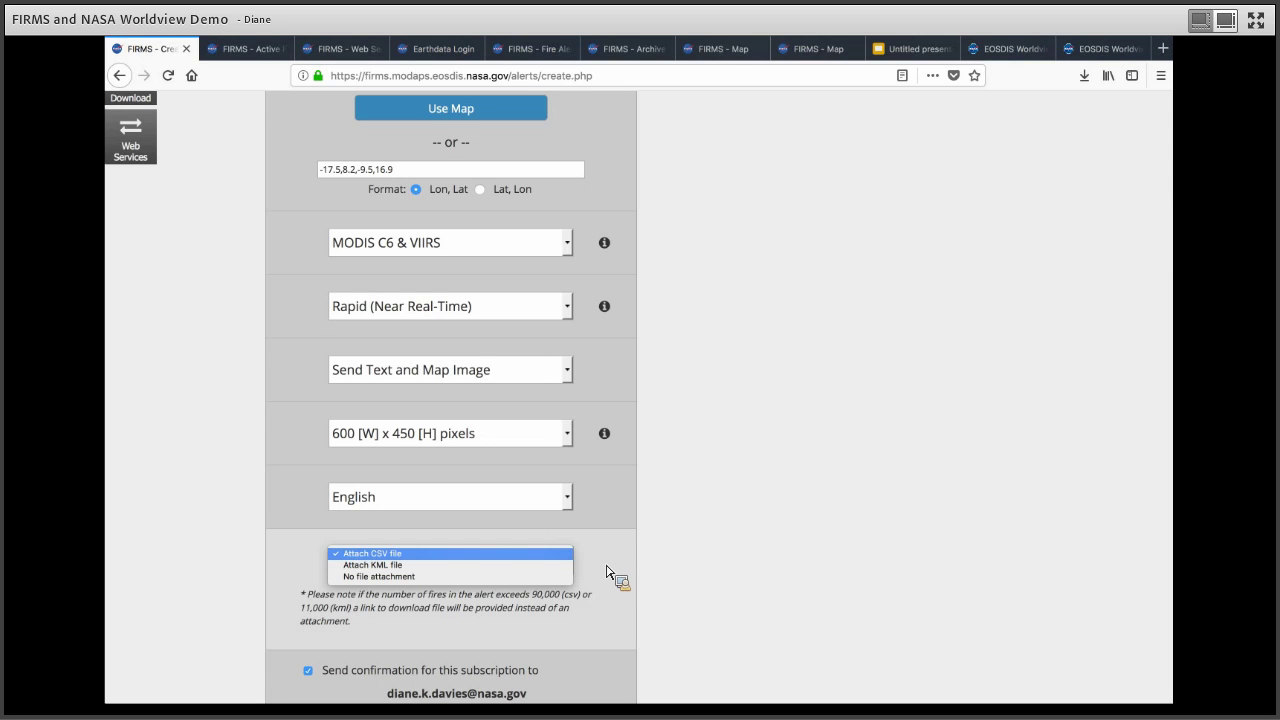
click(606, 572)
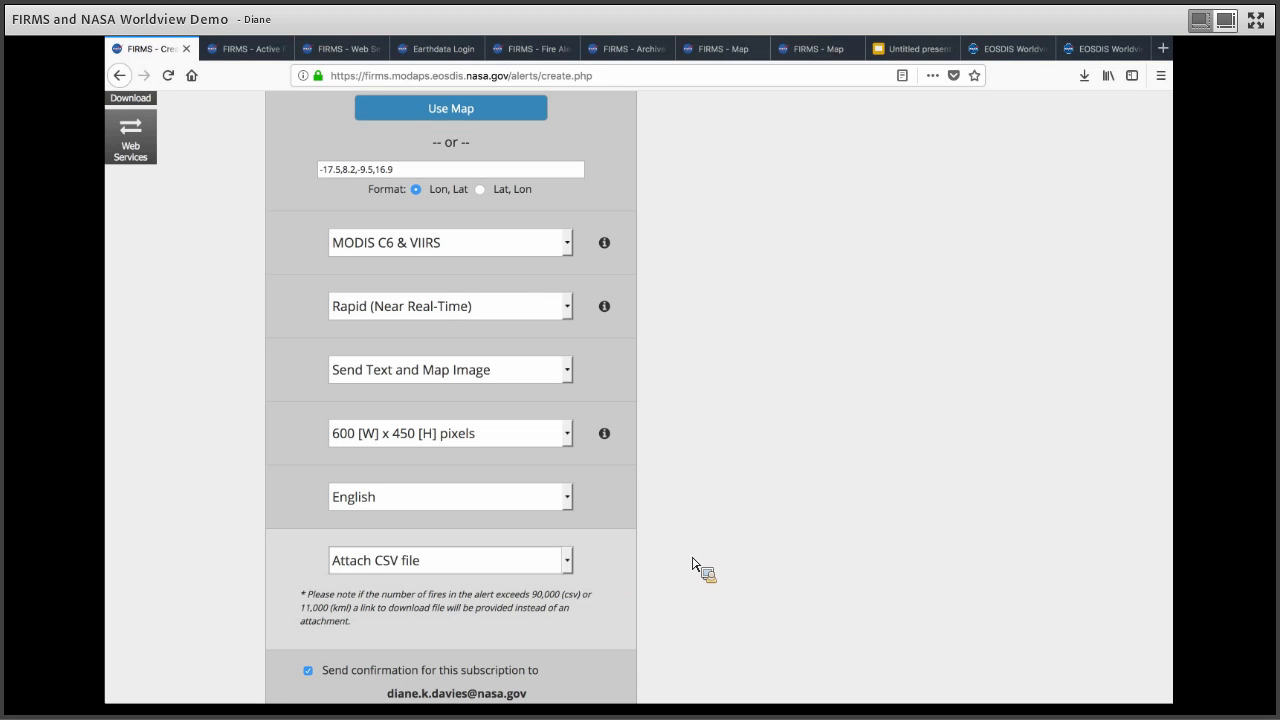
scroll(657, 583, down, 3)
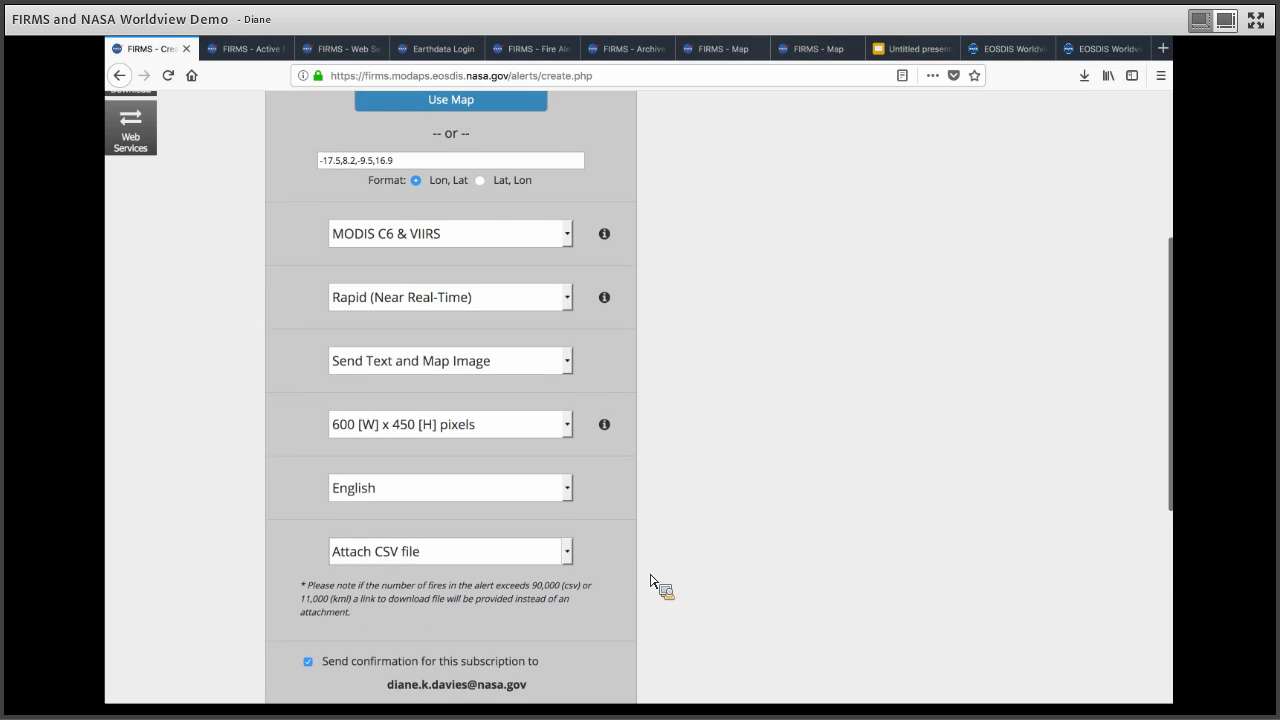
scroll(330, 420, down, 1)
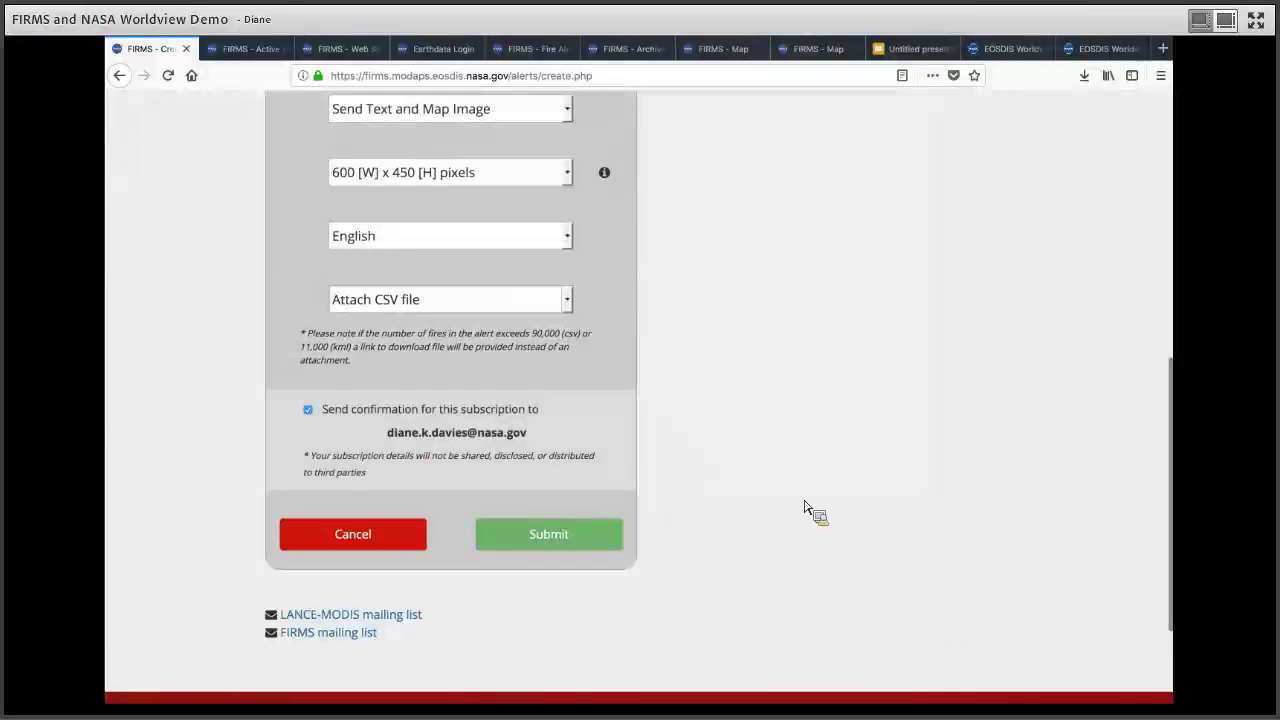
scroll(806, 462, up, 1)
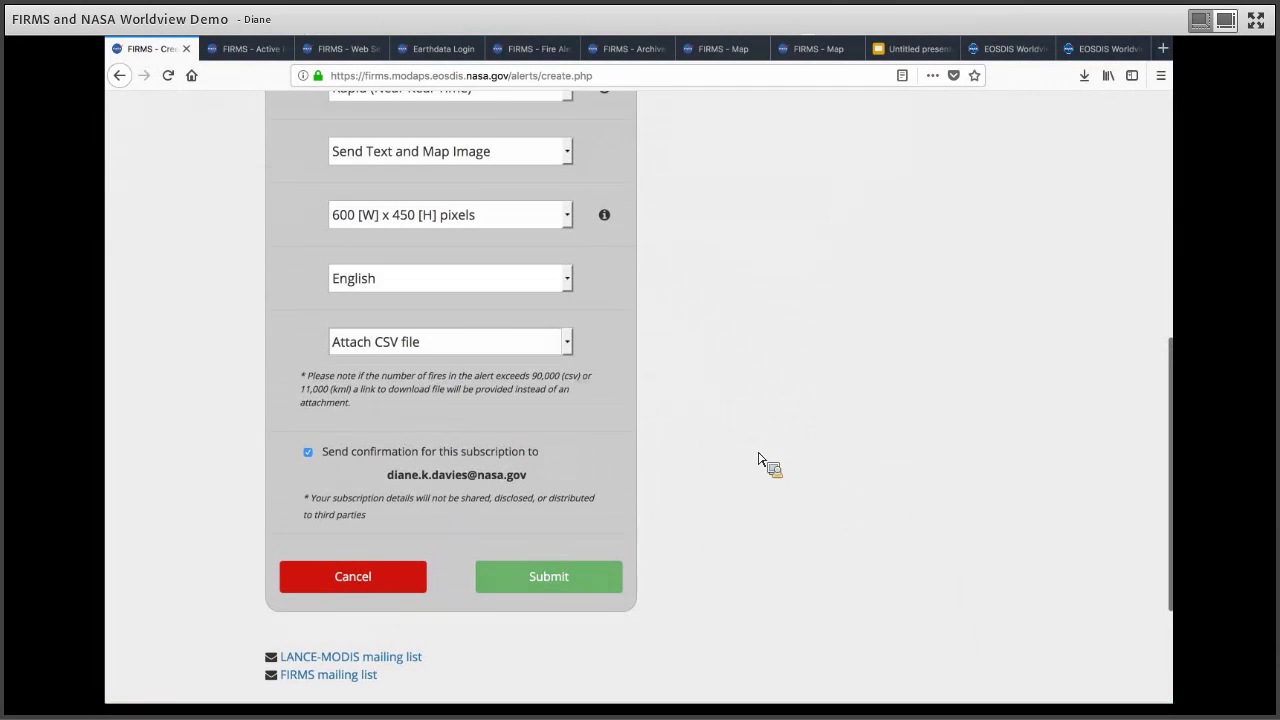
scroll(400, 530, down, 3)
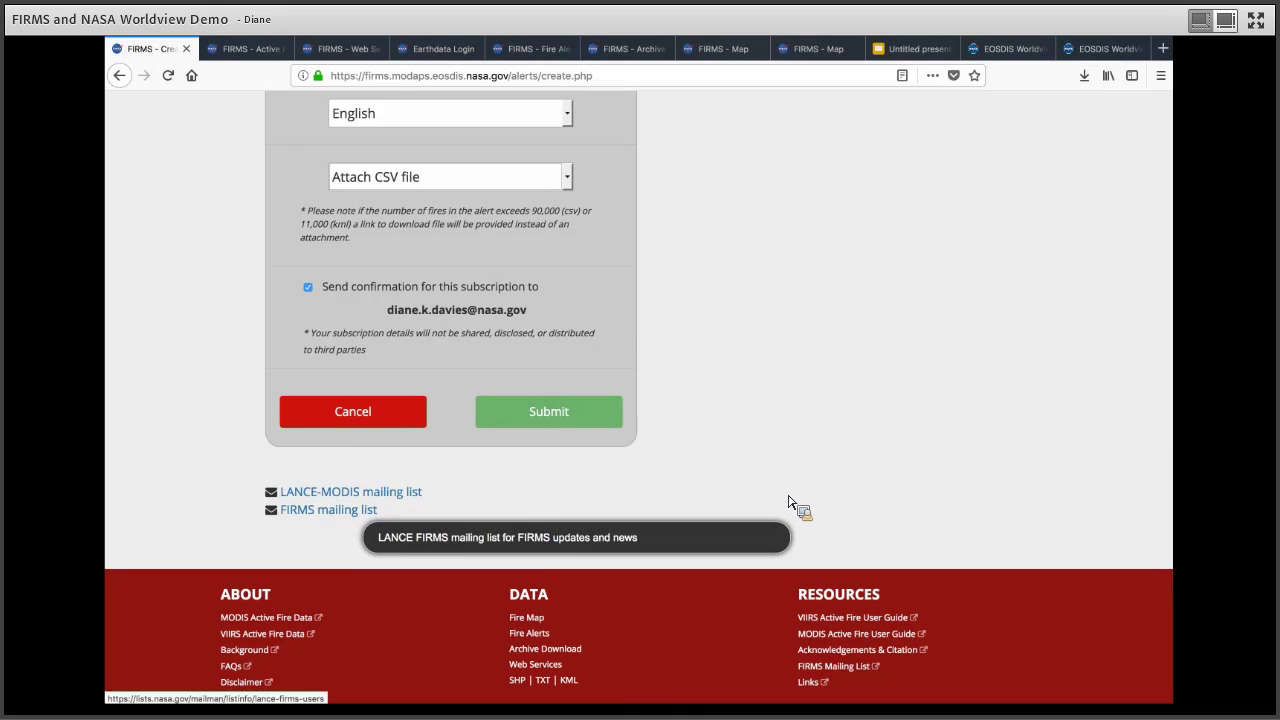
scroll(798, 494, up, 6)
scroll(800, 494, up, 2)
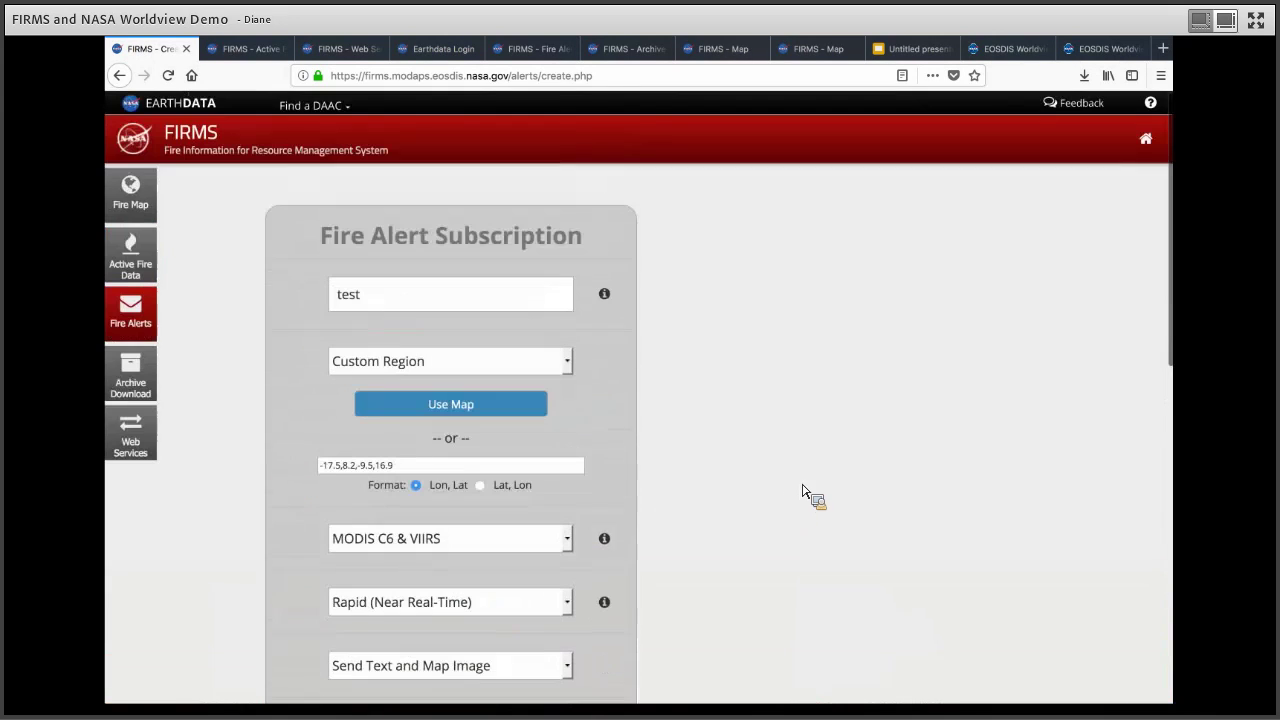
Step: Review the sample Australia fire alert email on slide 1 of the Google Slides deck
drag(922, 58, 876, 400)
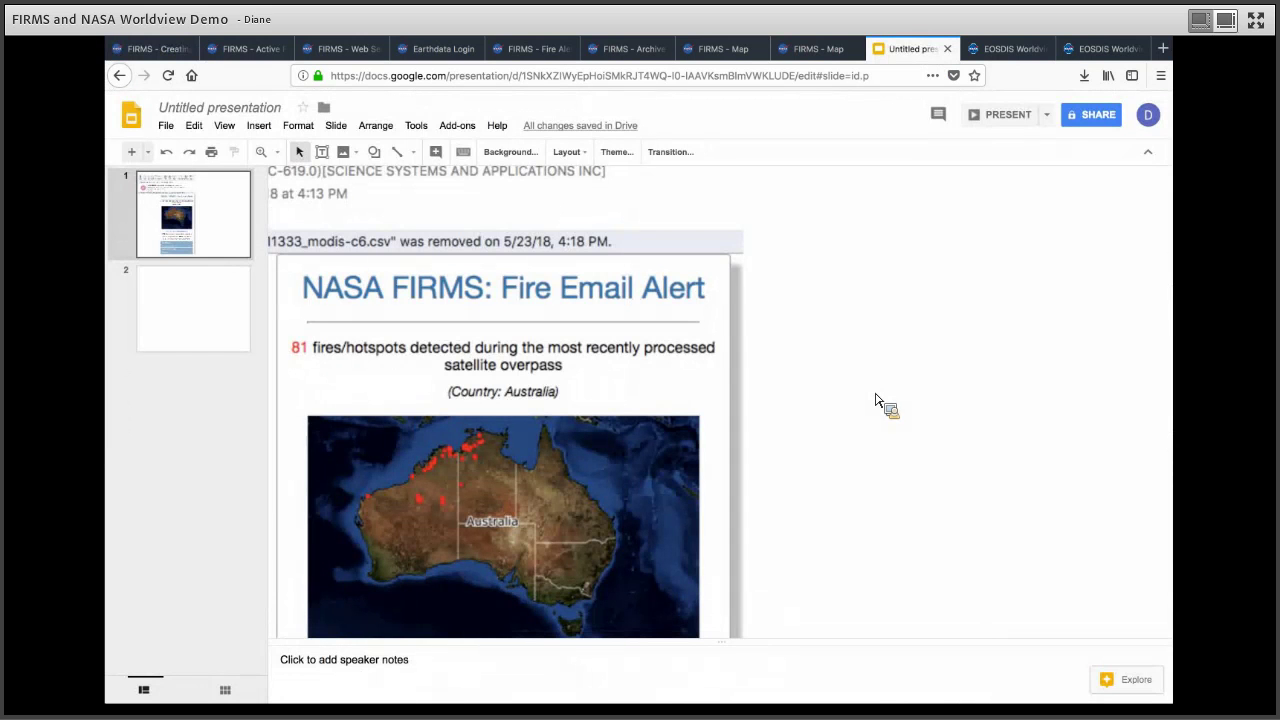
scroll(876, 400, down, 1)
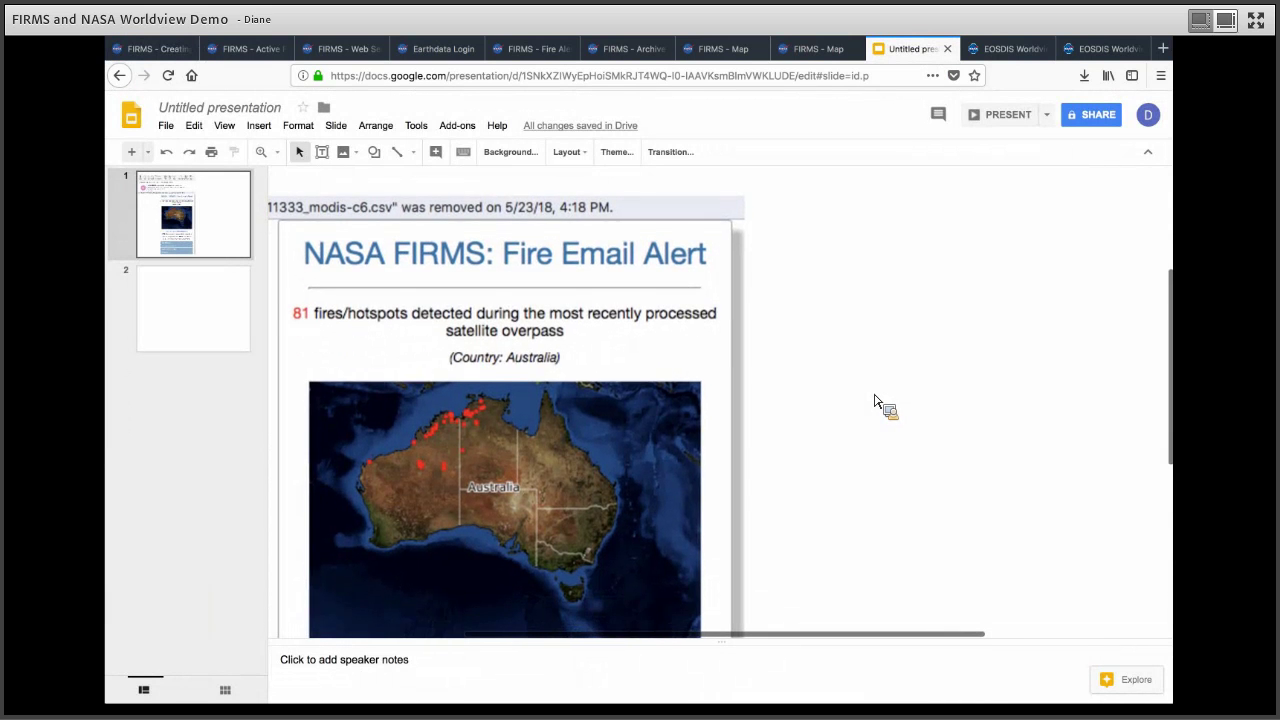
scroll(875, 403, down, 3)
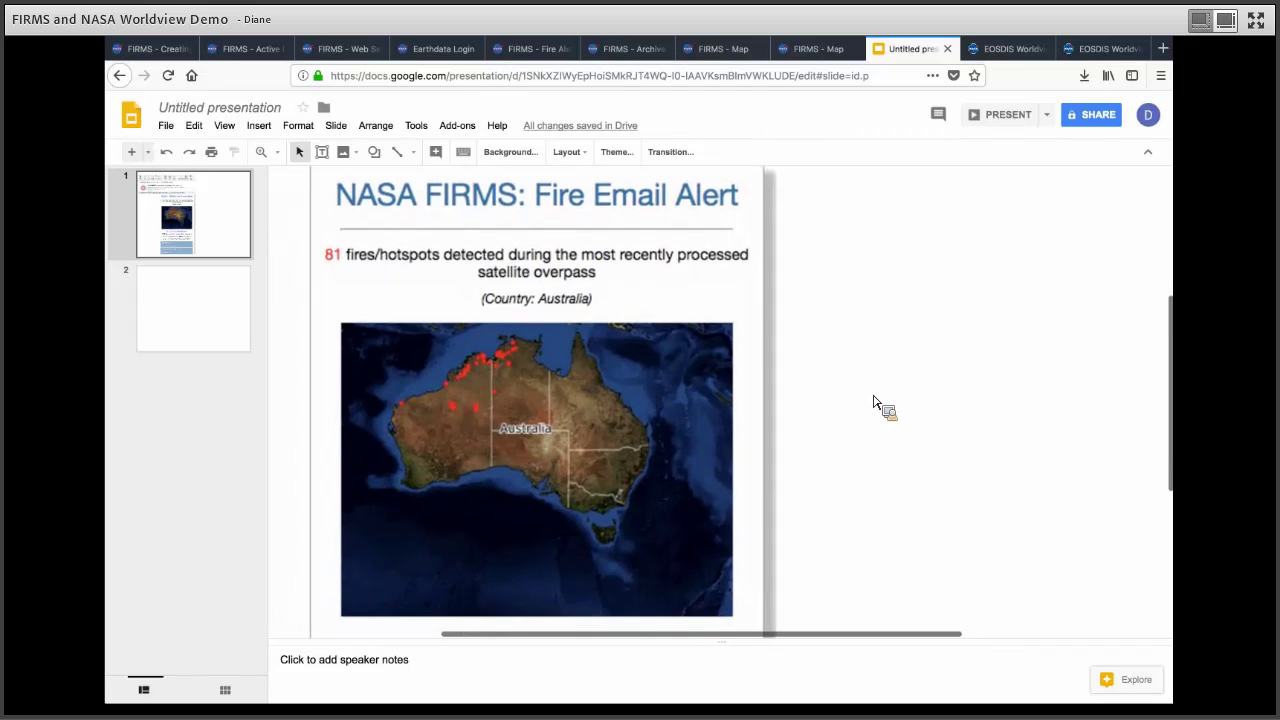
scroll(875, 403, down, 1)
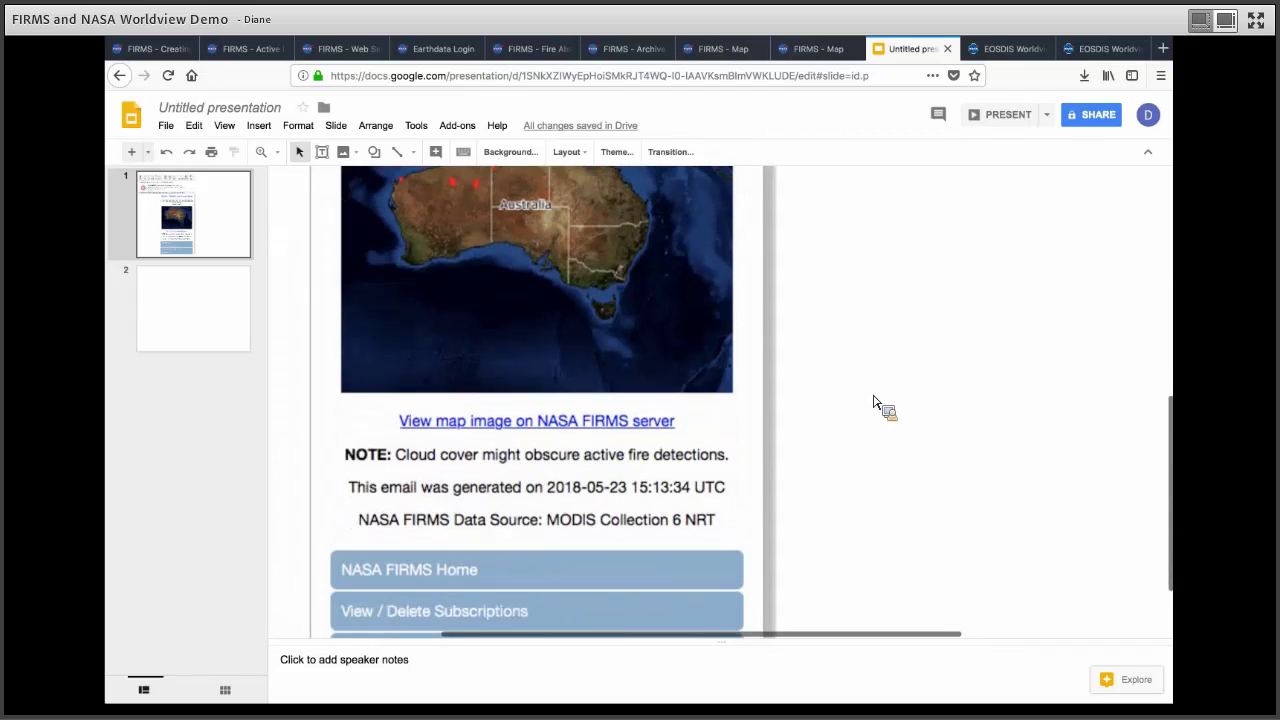
scroll(873, 402, up, 3)
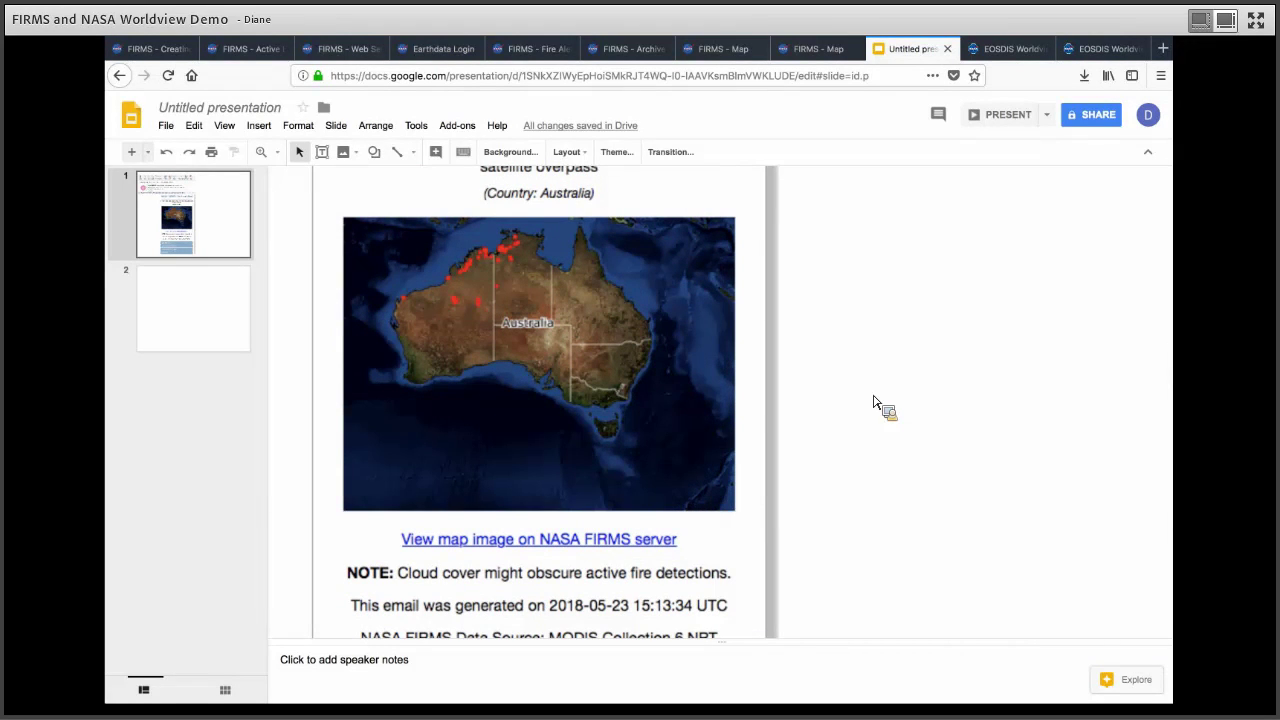
scroll(873, 402, up, 3)
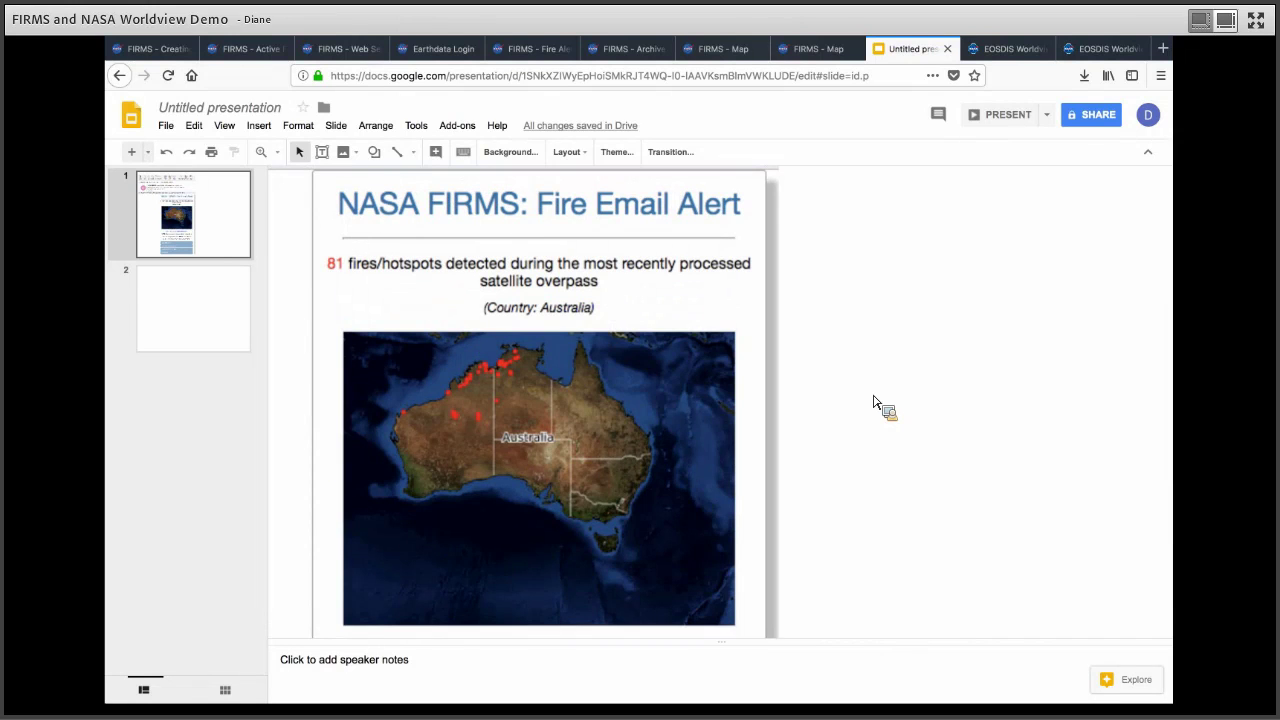
scroll(873, 402, up, 2)
scroll(873, 402, up, 2)
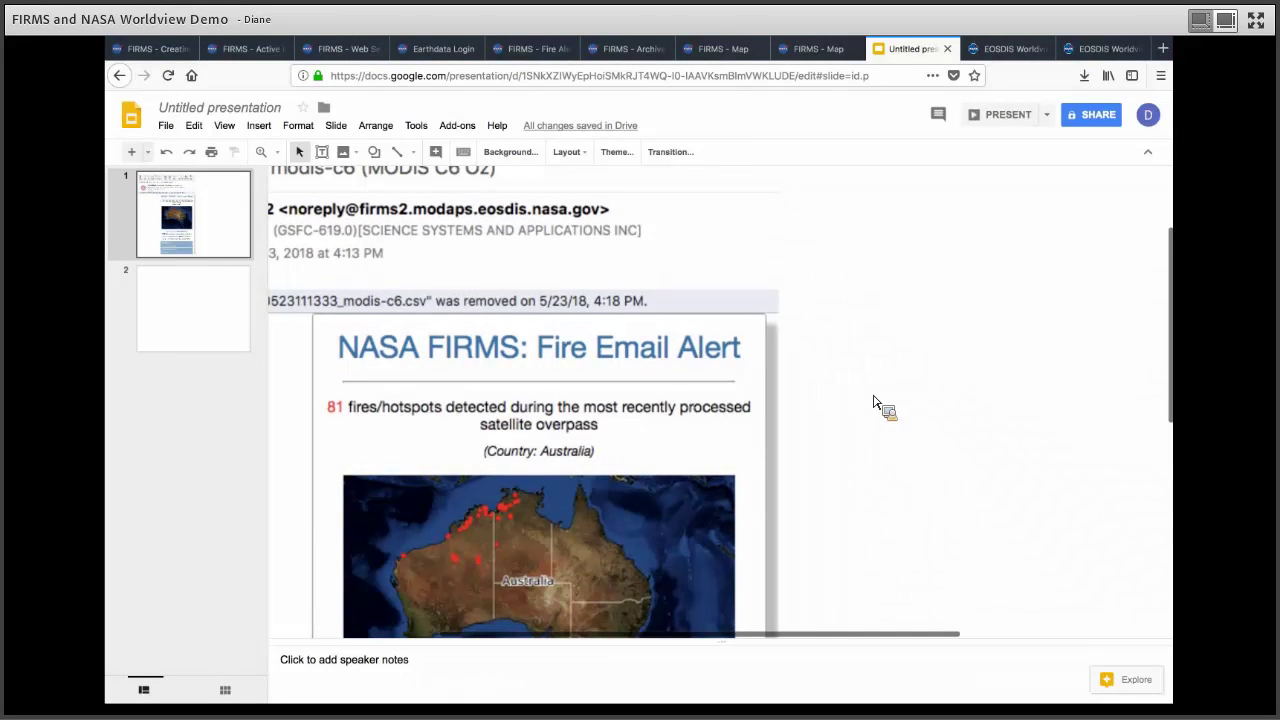
scroll(591, 503, down, 10)
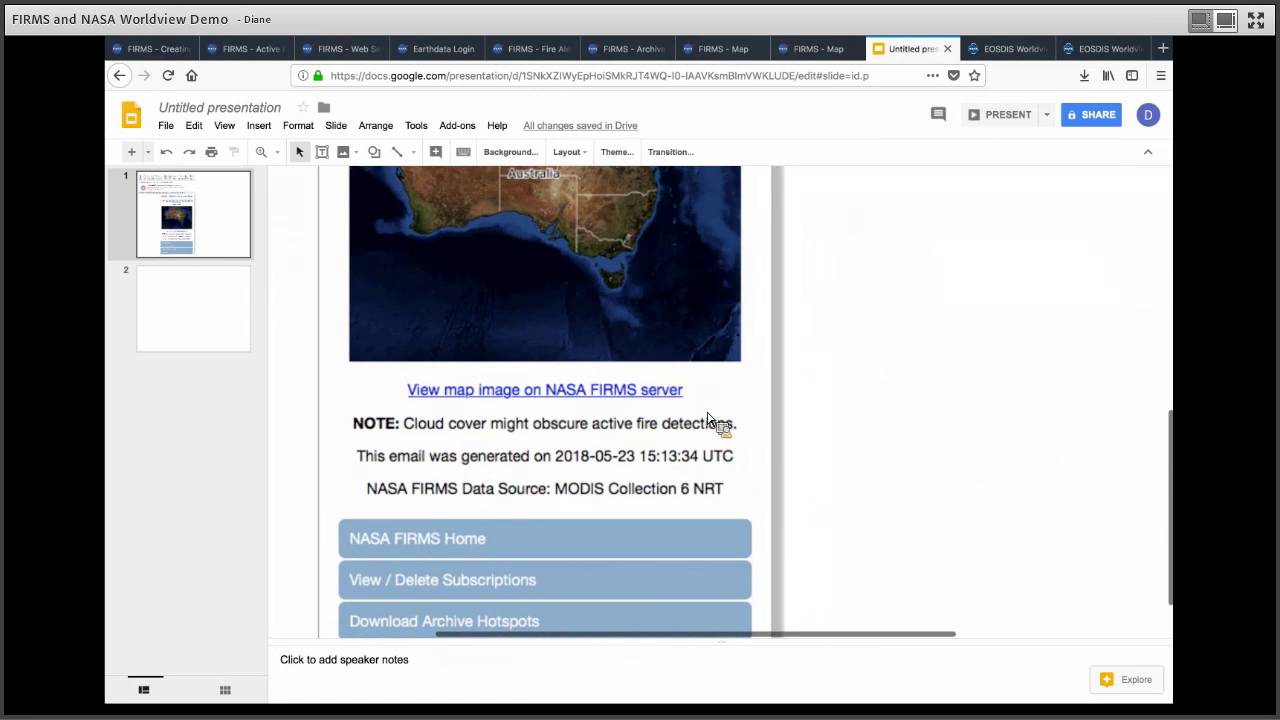
scroll(708, 418, down, 2)
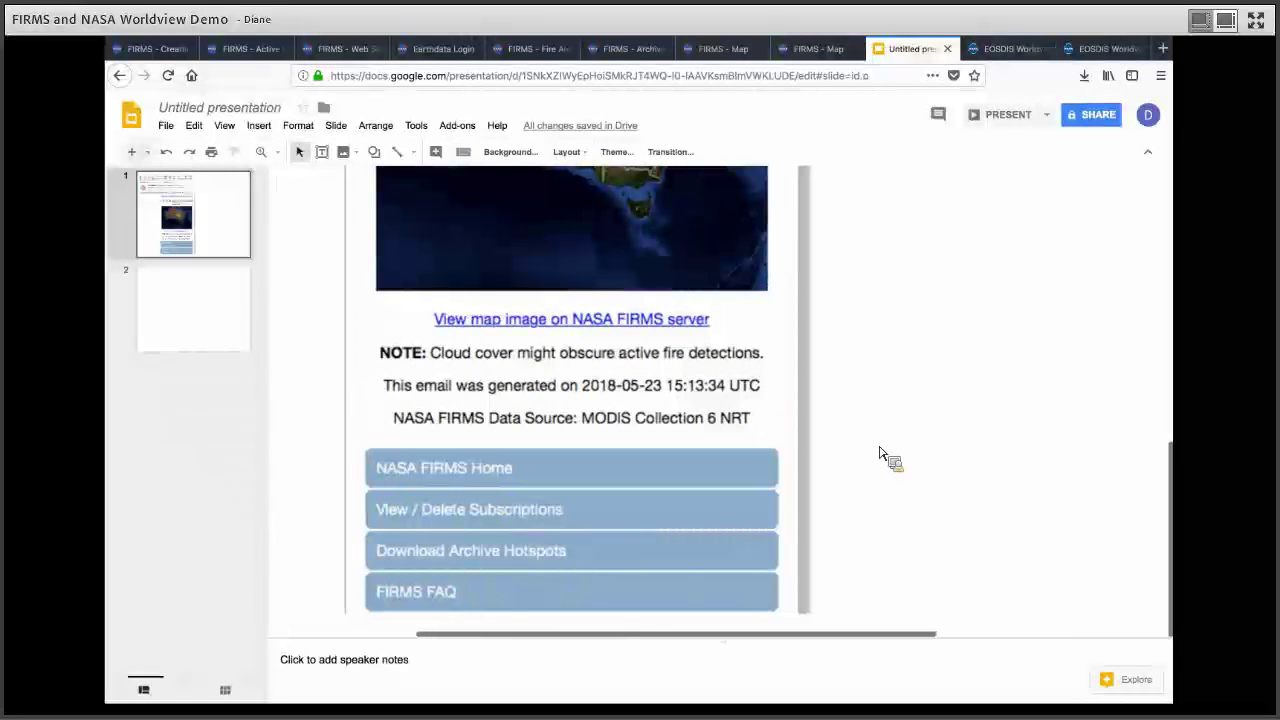
click(230, 270)
drag(474, 490, 137, 388)
Step: Bring up the Active Fire Data page's Text Files (CSV) table of regional MODIS and VIIRS downloads
click(137, 388)
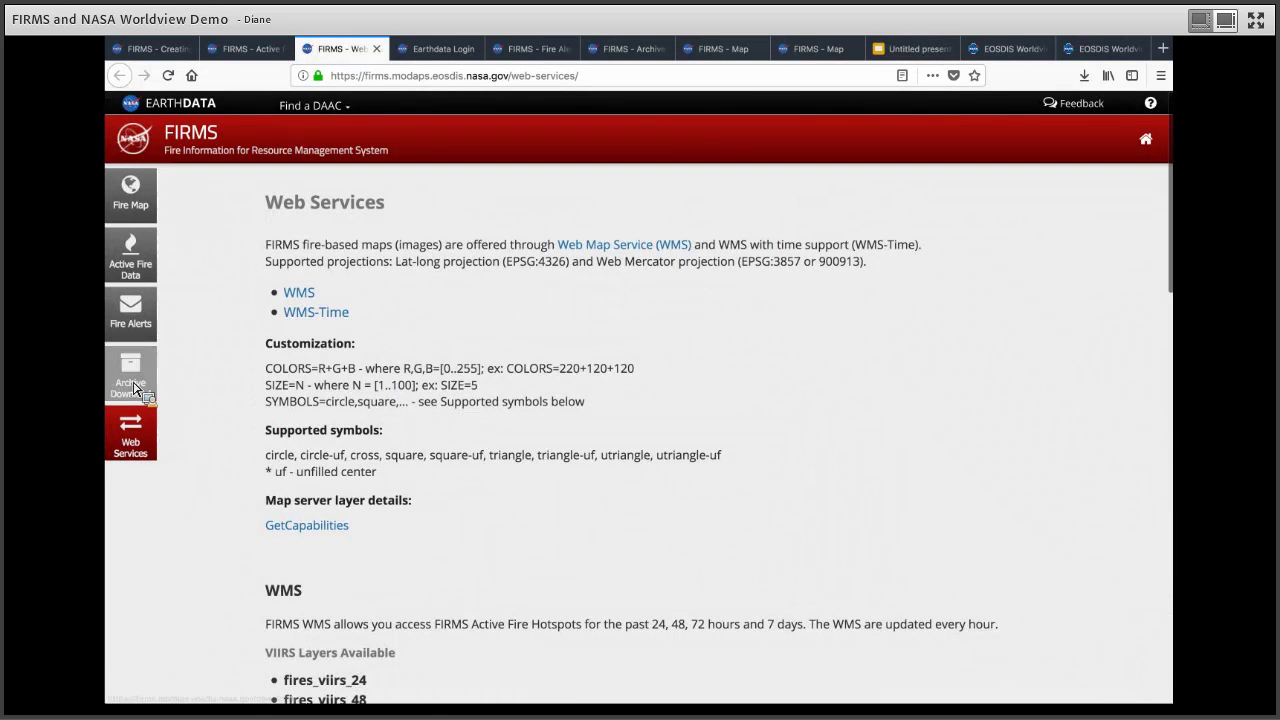
drag(137, 388, 736, 551)
key(ctrl+Page_Up)
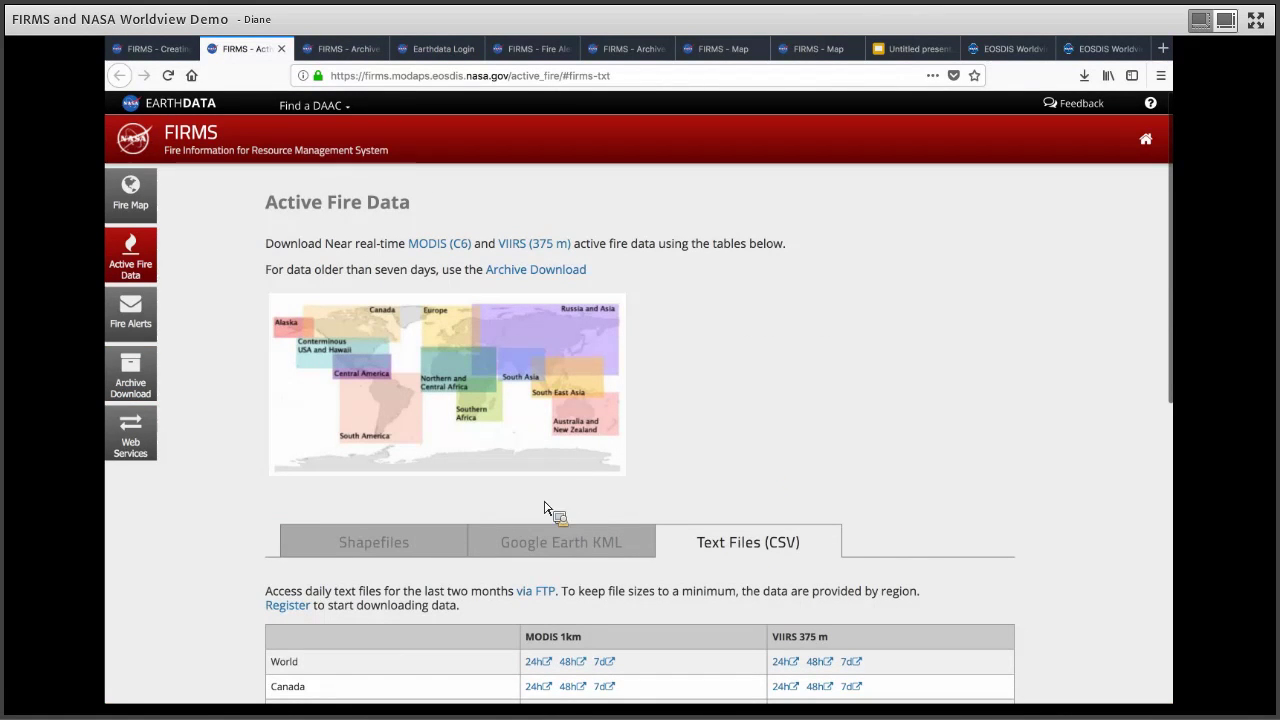
scroll(585, 495, down, 3)
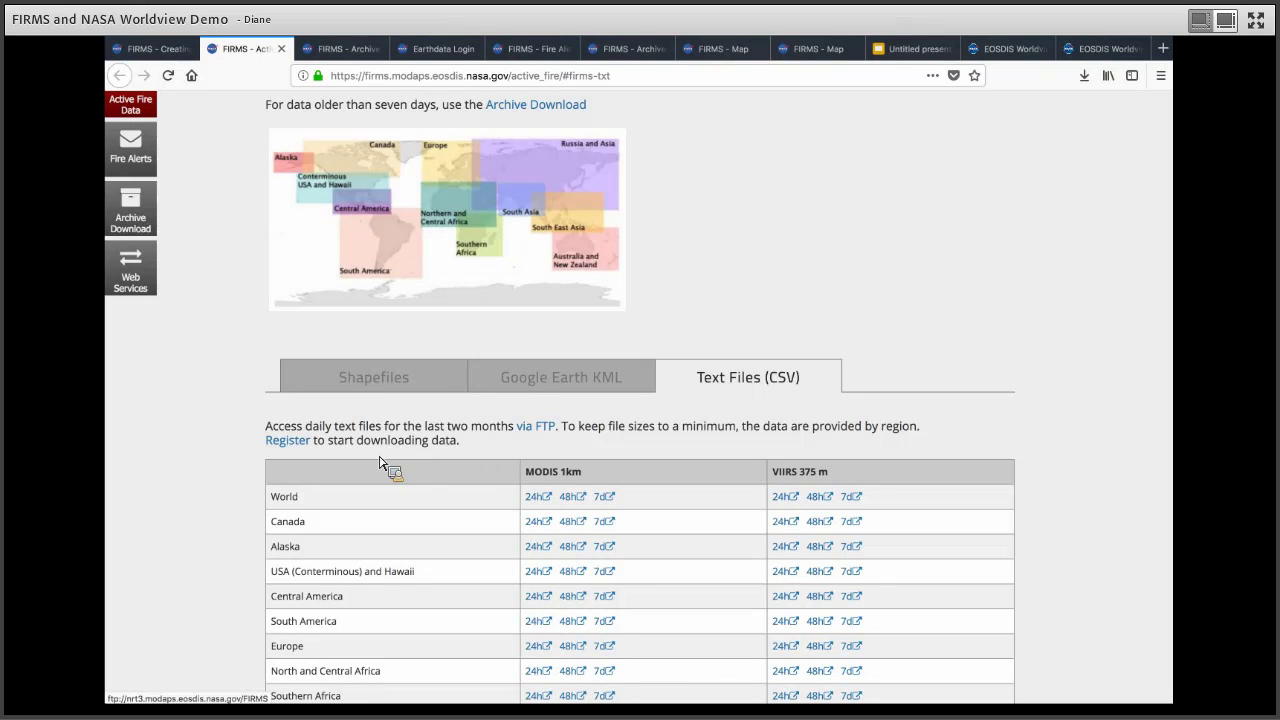
Step: Open the Earthdata Login registration page in a new tab, then return to Archive Download
click(293, 441)
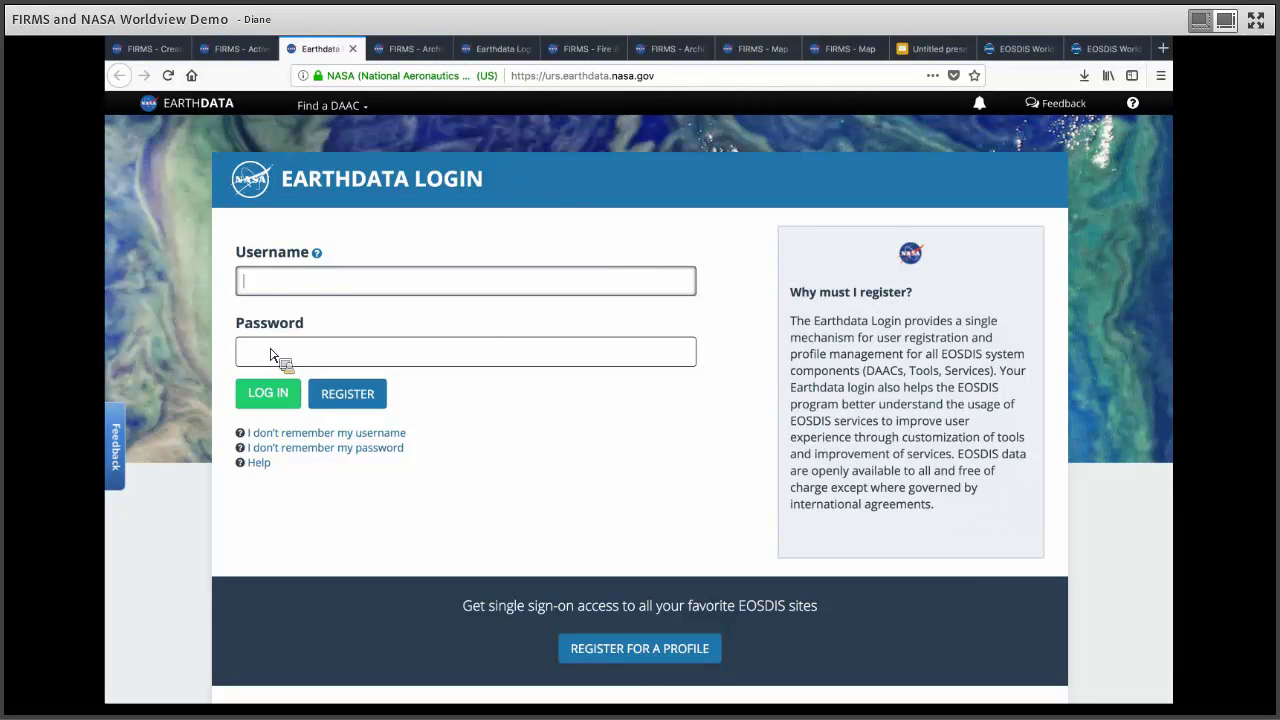
key(ctrl+Tab)
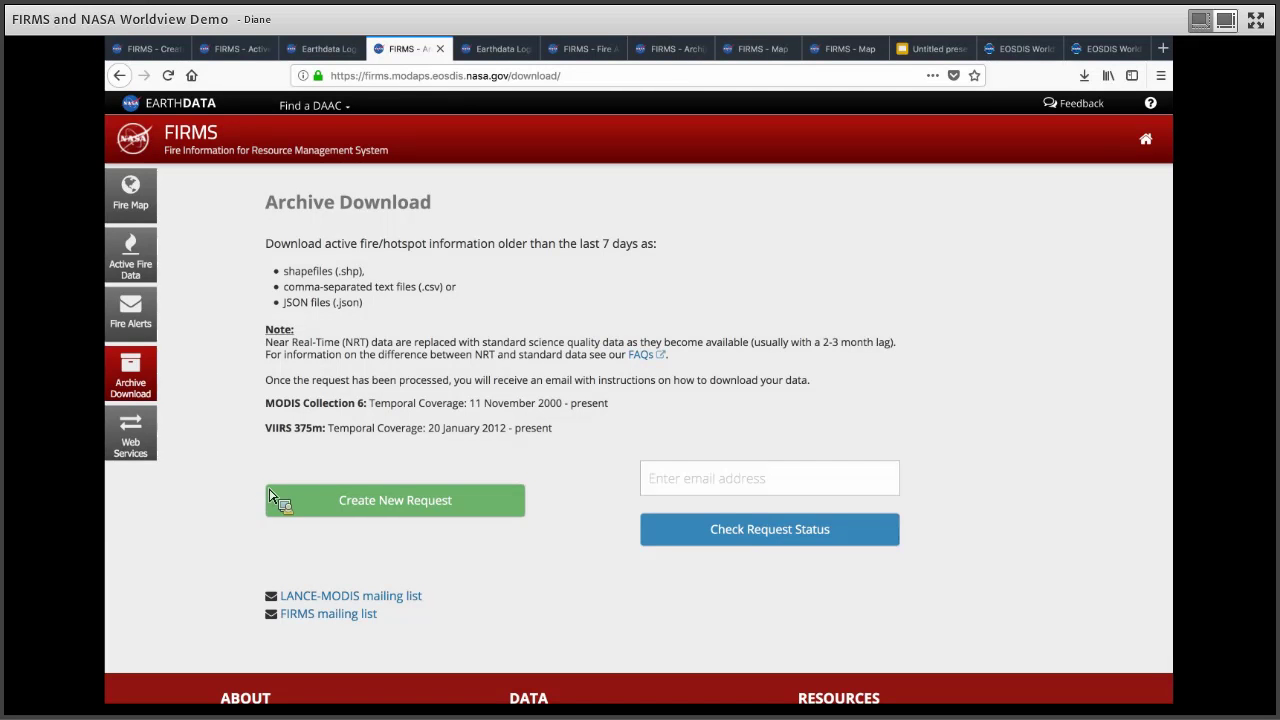
Step: Start a new archive Download Request, which defaults to World area and Shapefile (.shp) output
click(466, 510)
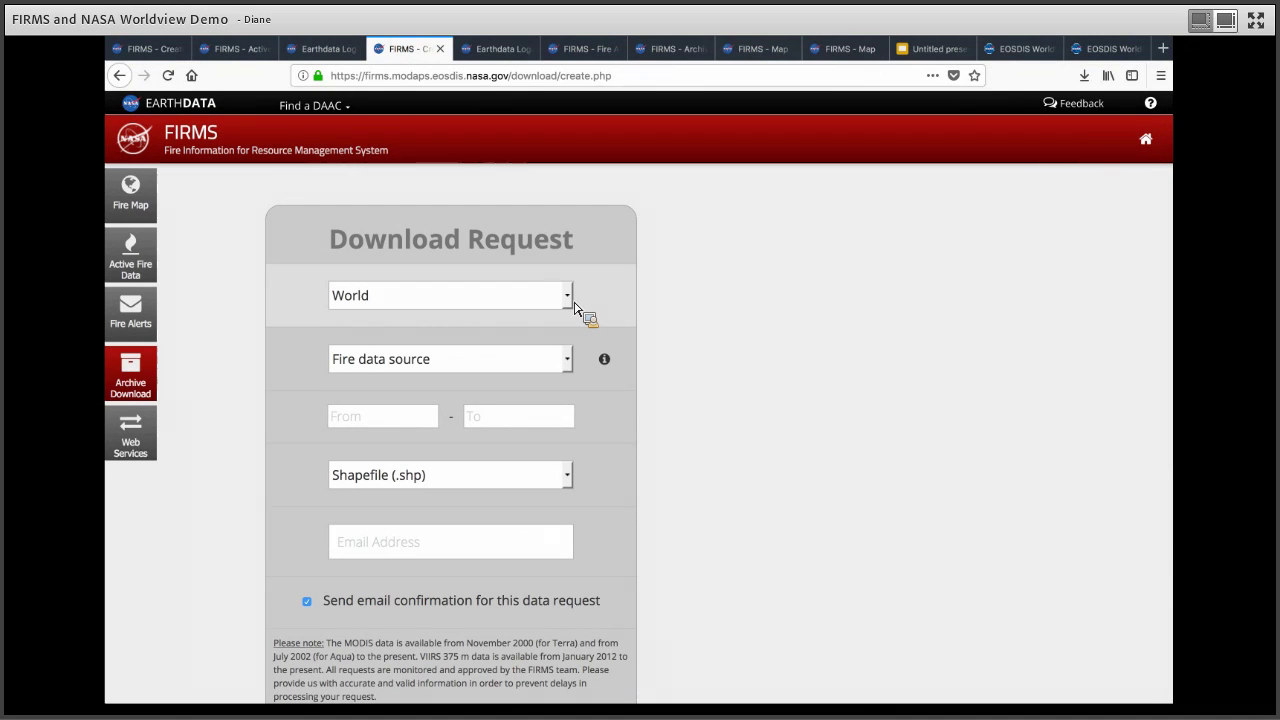
click(555, 303)
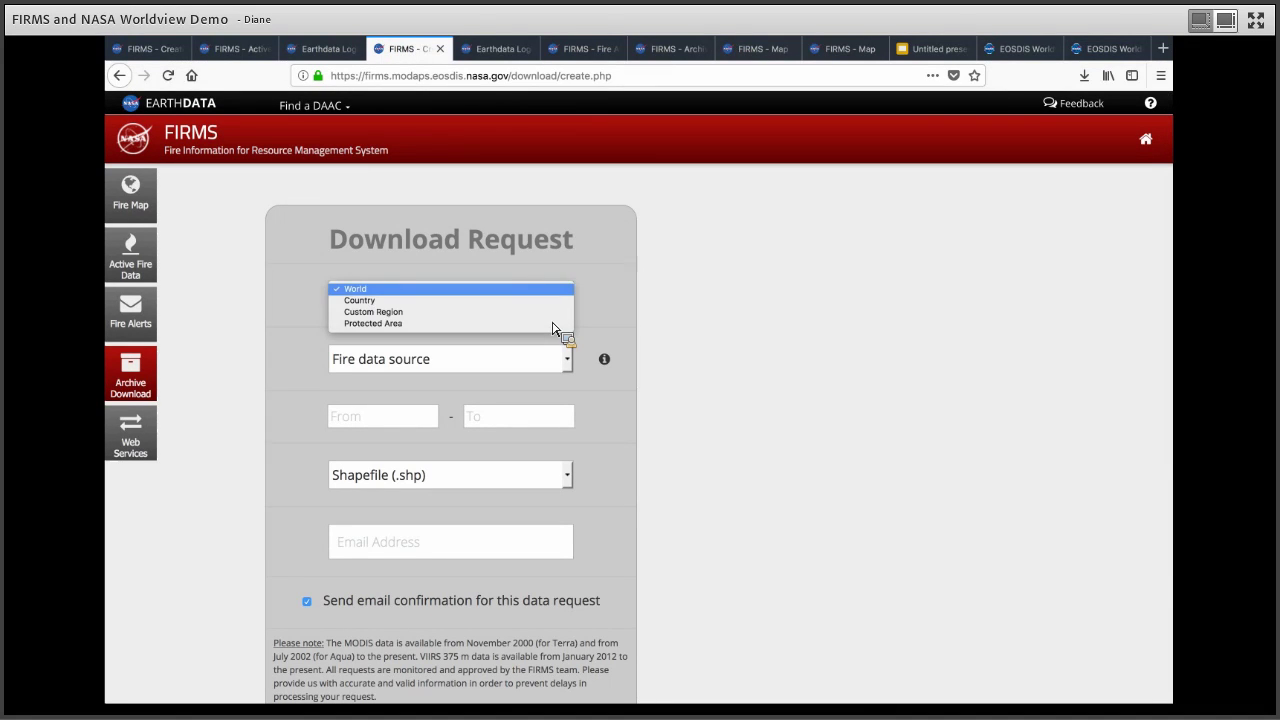
Step: Use Protected Area as the region and pick Algeria's Parc National d'El-Kala (IUCN II, 9741)
click(556, 326)
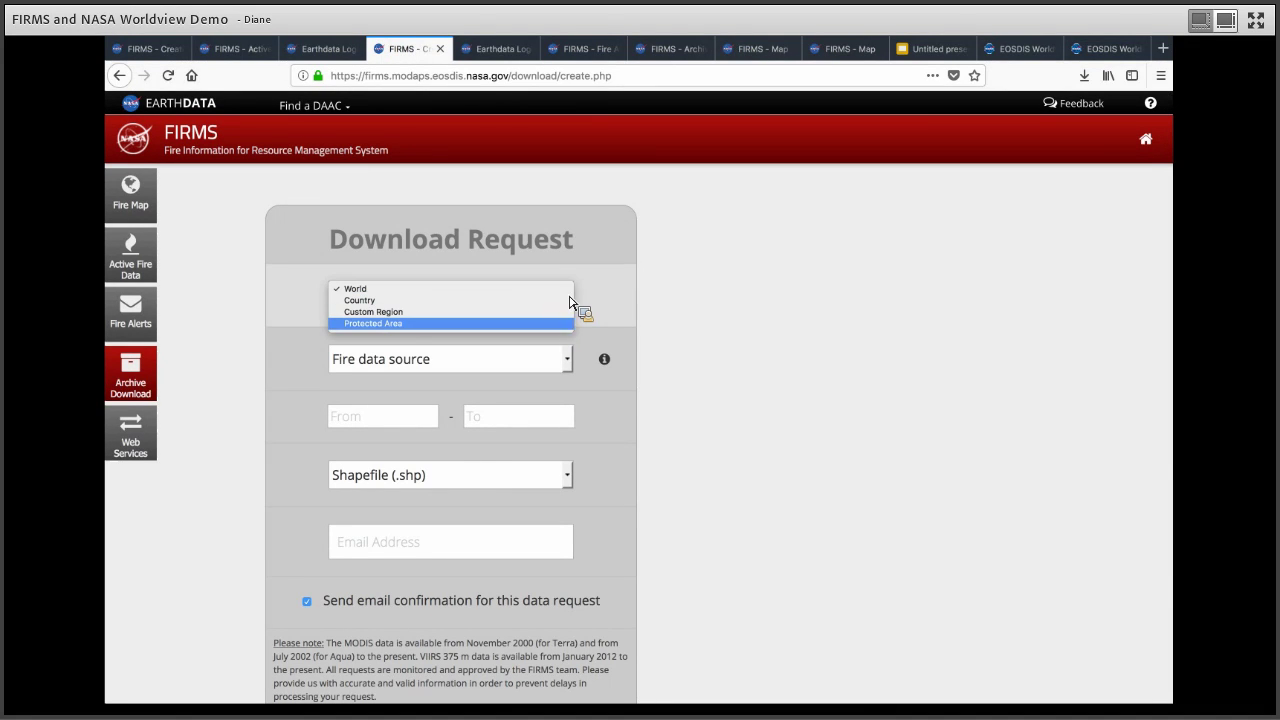
click(568, 300)
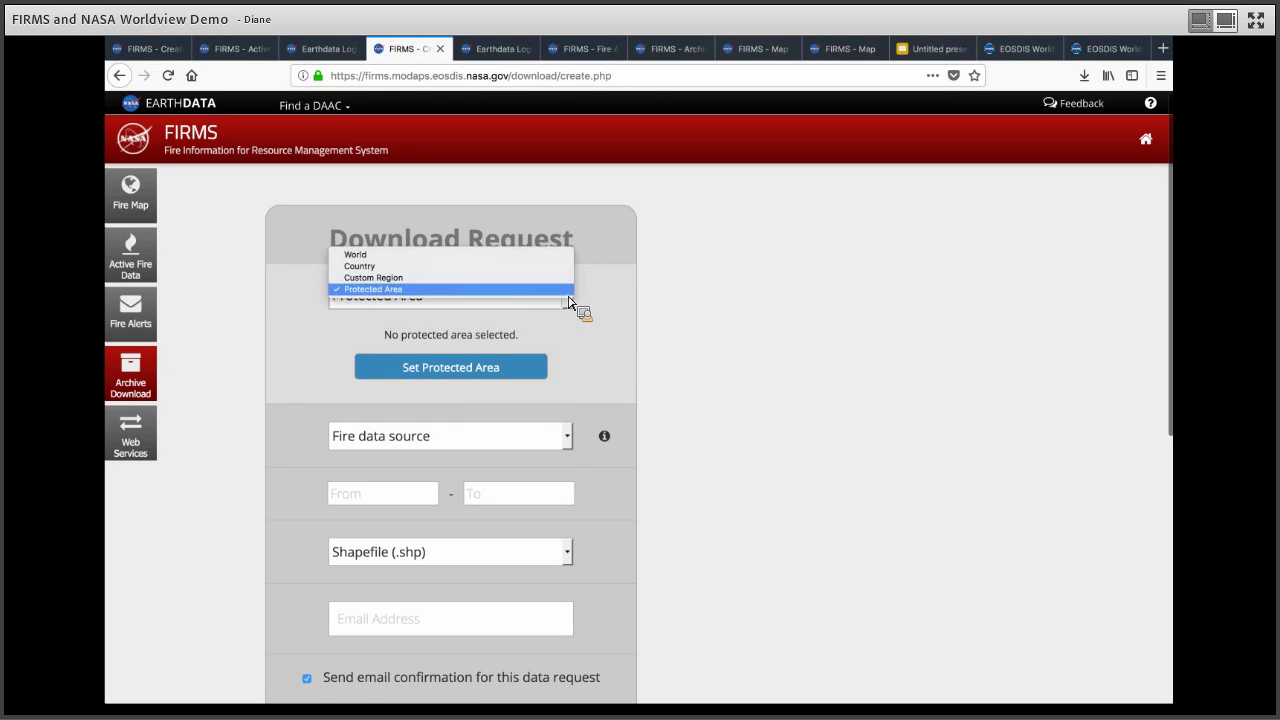
click(526, 322)
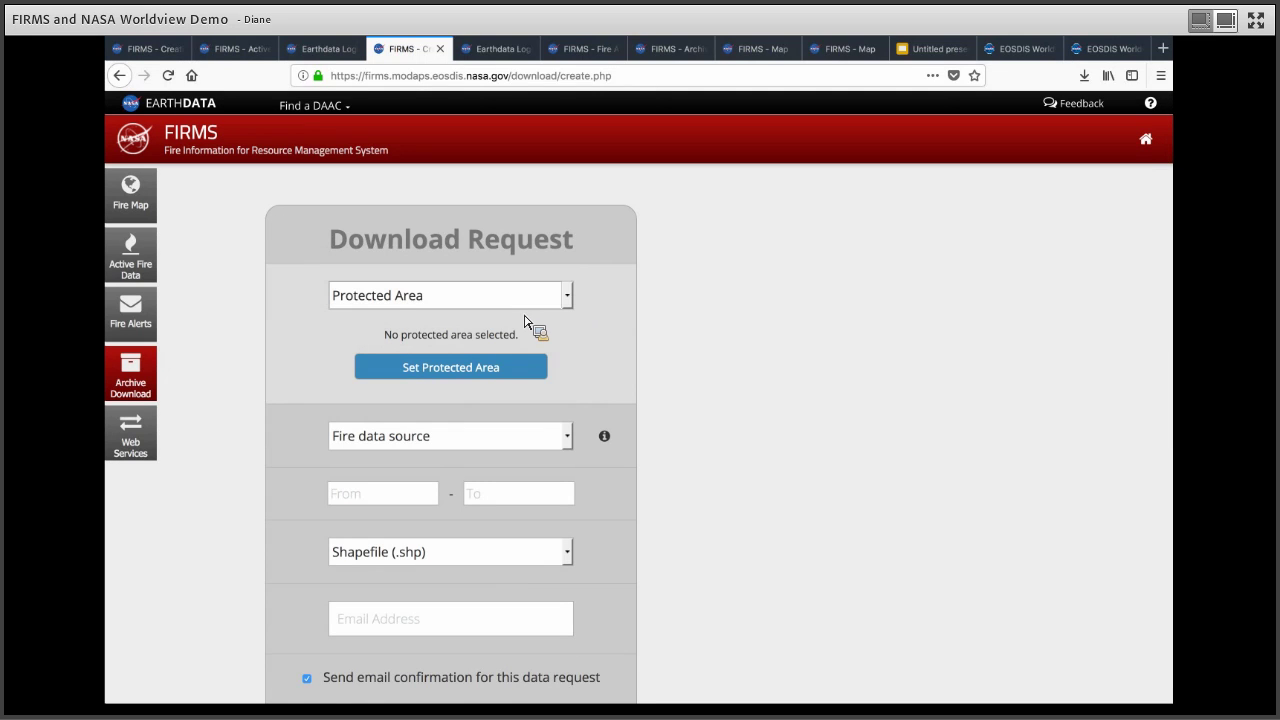
click(490, 370)
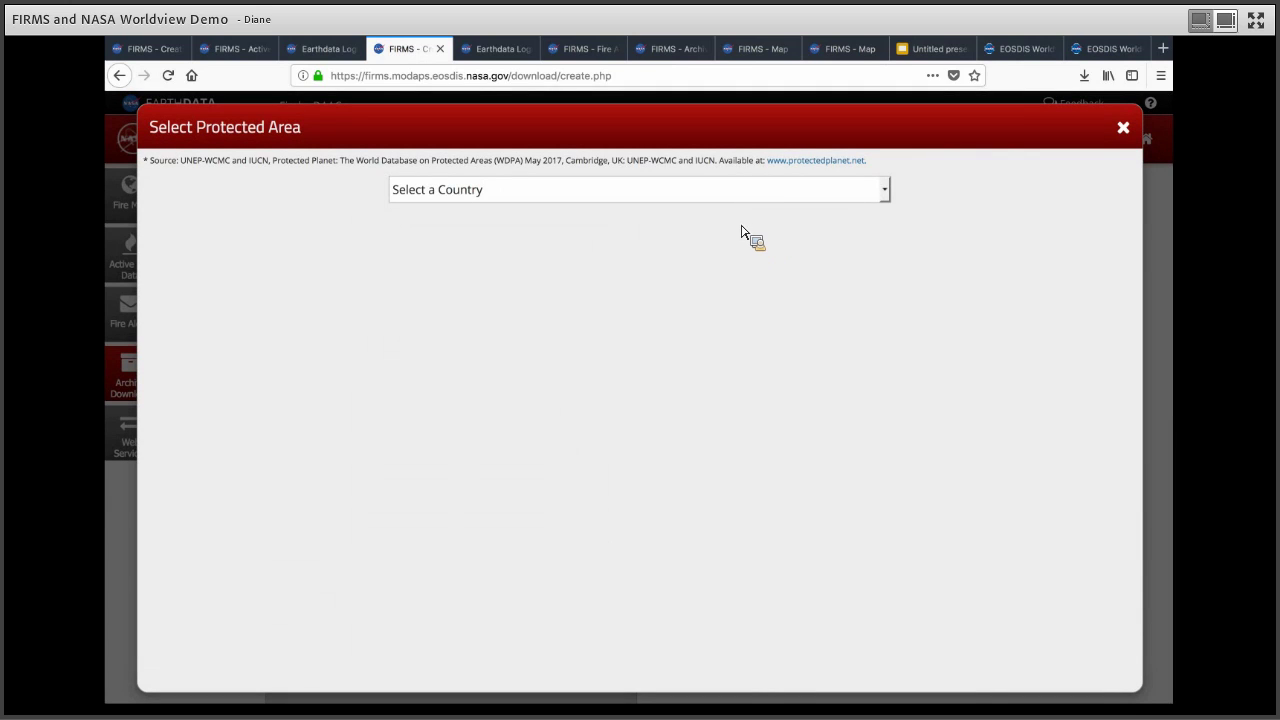
click(740, 196)
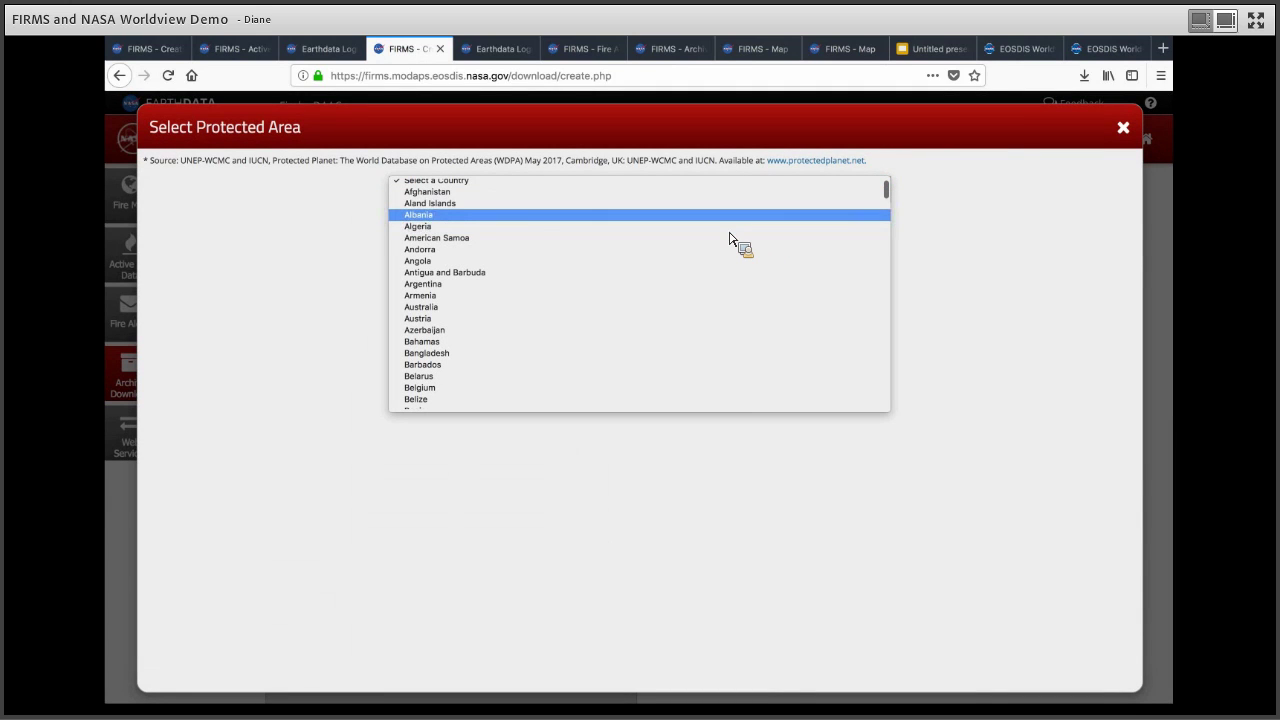
key(Return)
click(431, 345)
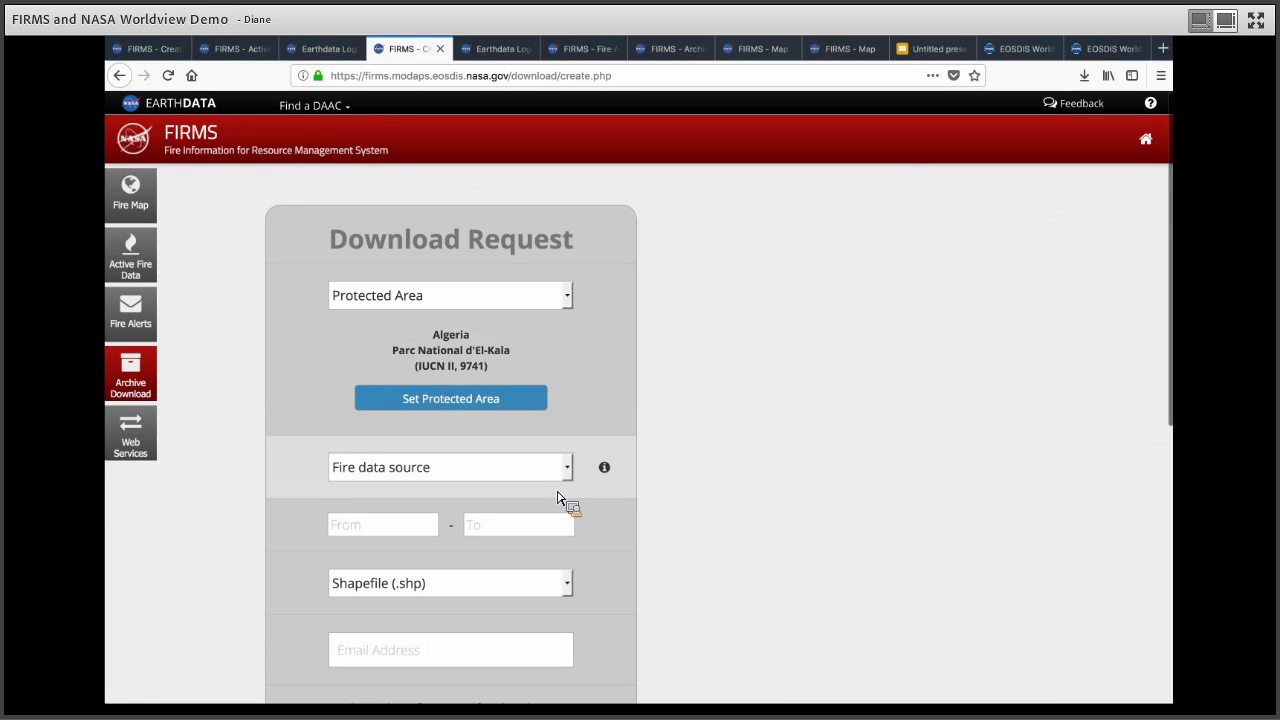
Step: Choose MODIS C6 & VIIRS as the fire data source
click(555, 479)
key(Down)
key(Down)
key(Down)
key(Return)
Step: Set the start date to 2012-05-01 with the date picker
key(Tab)
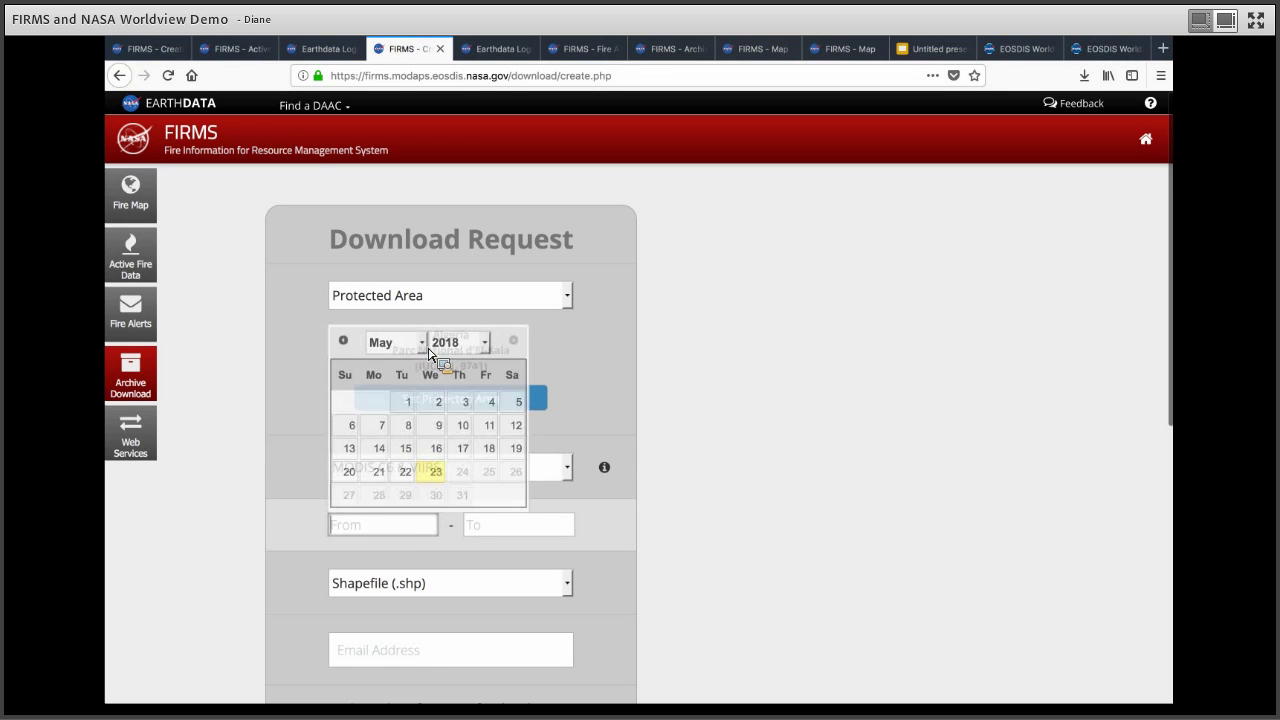
key(alt+Down)
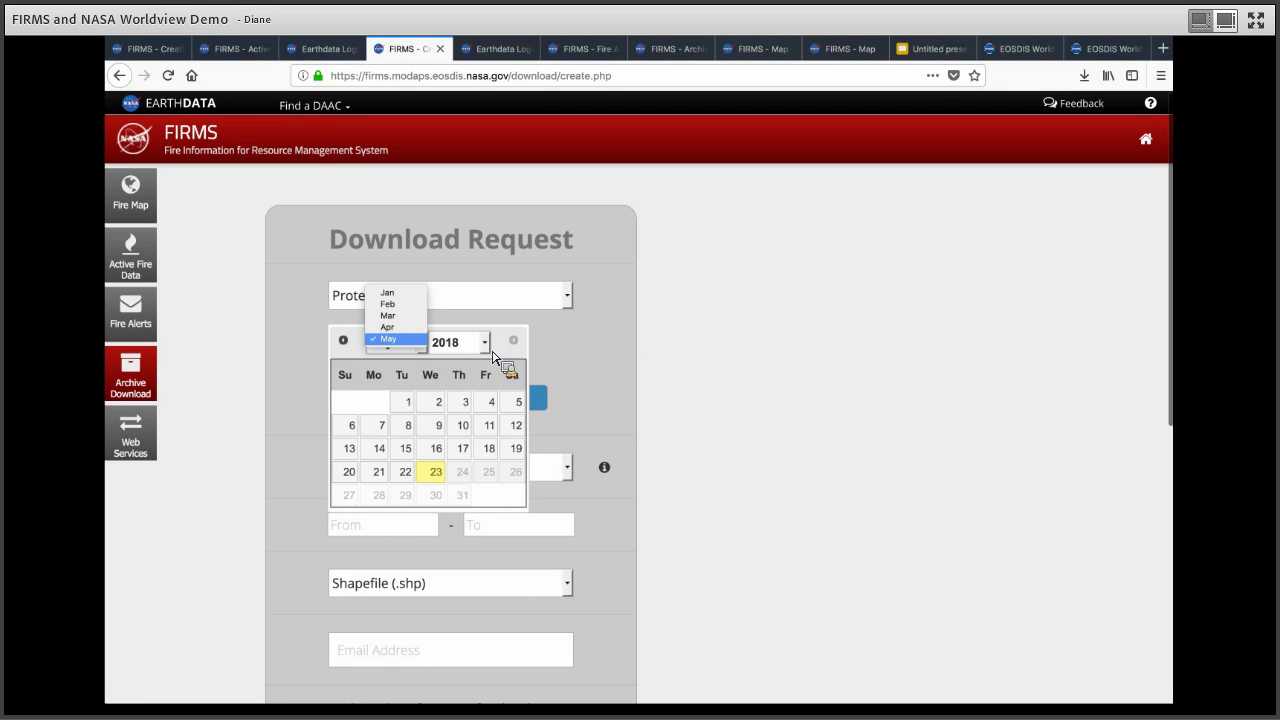
key(Escape)
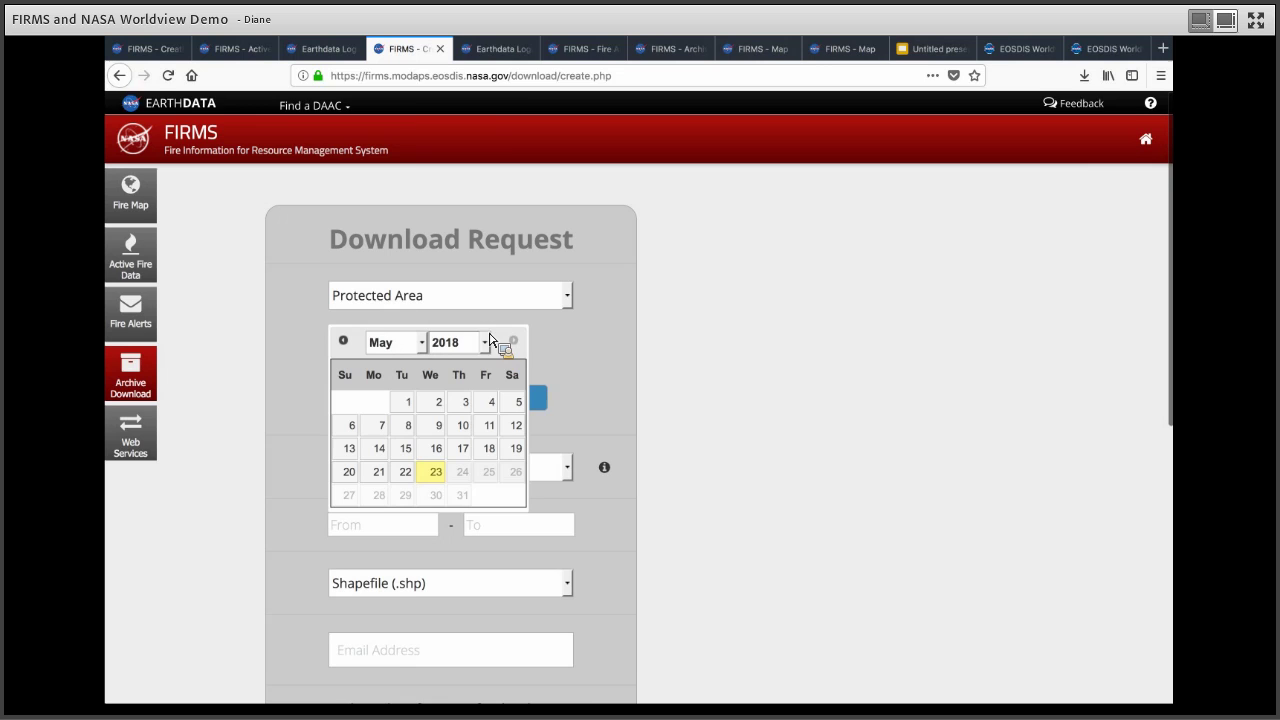
scroll(495, 335, down, 1)
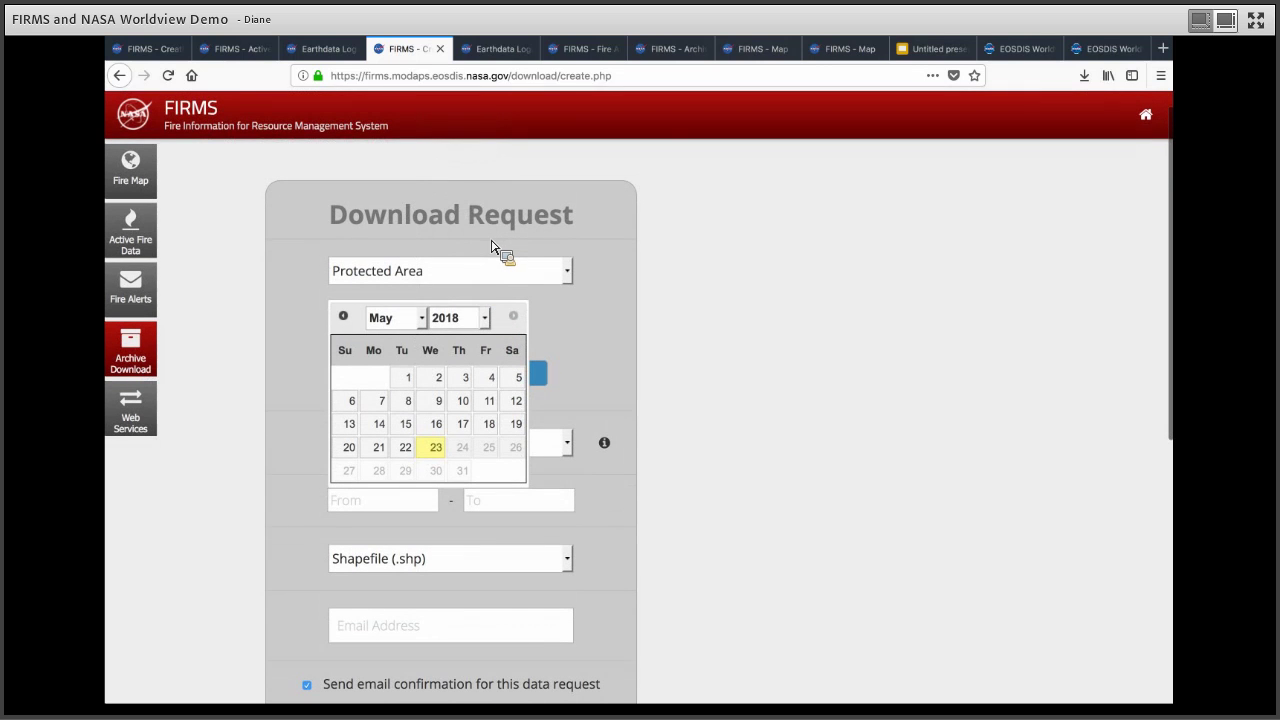
click(478, 318)
key(Up)
key(Up)
key(Up)
key(Up)
key(Up)
key(Up)
key(Up)
key(Down)
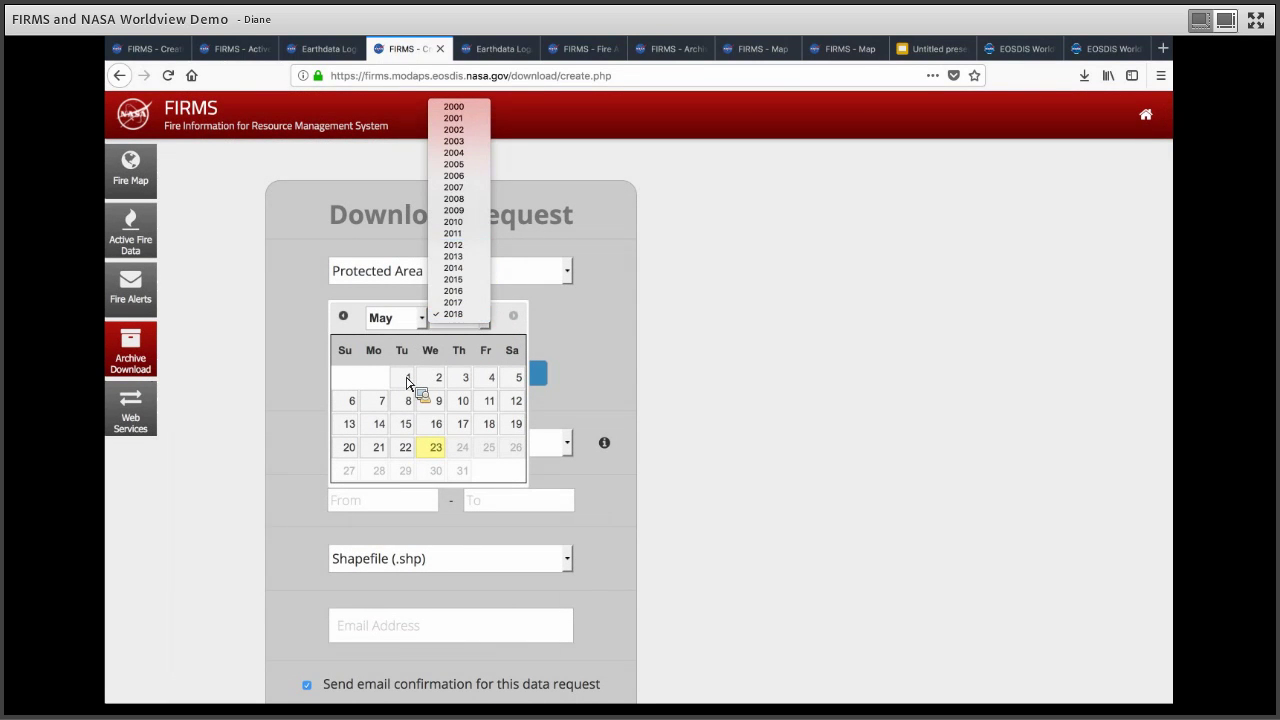
key(Return)
key(Return)
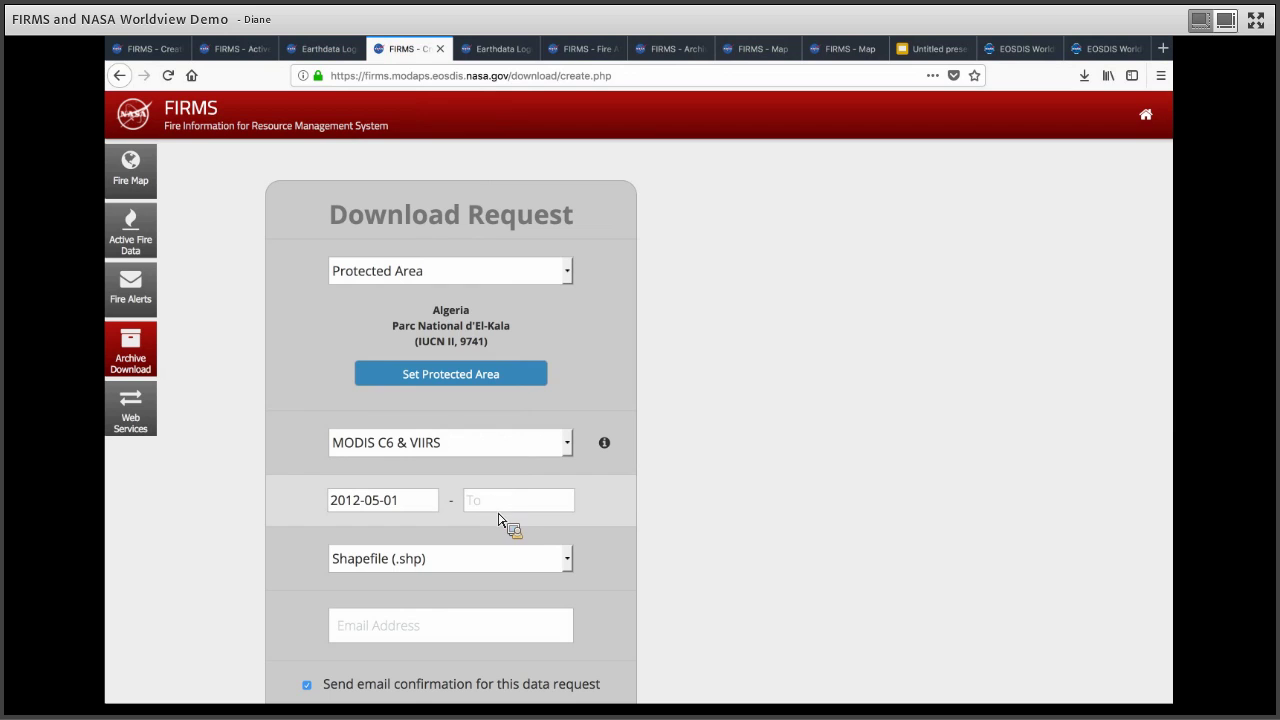
Step: Set the end date to 2018-05-01 and keep Shapefile (.shp) as the output format
key(Tab)
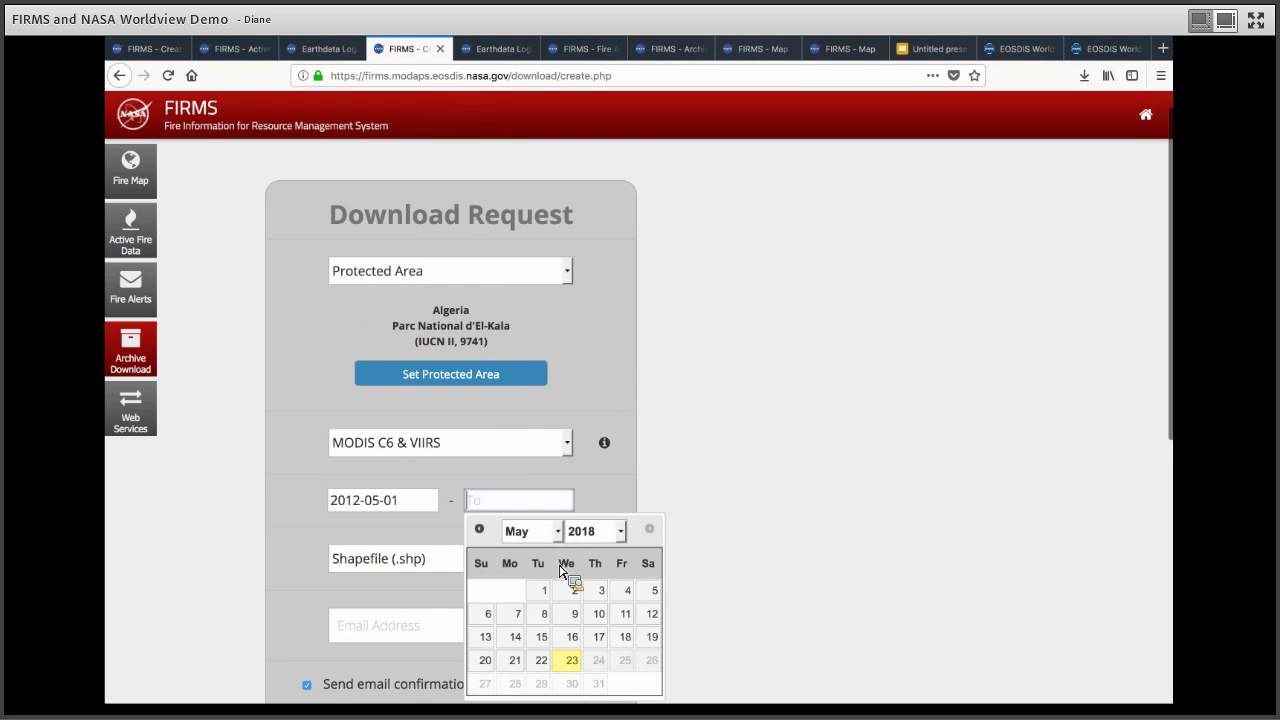
click(540, 589)
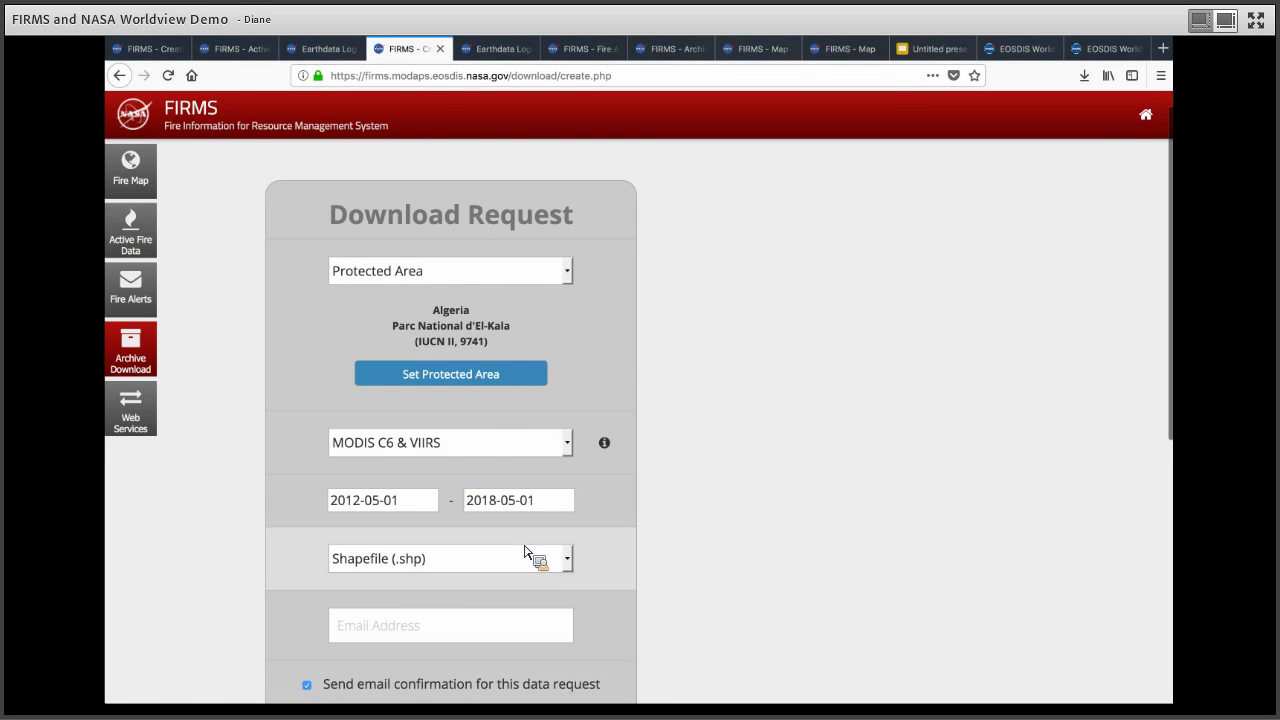
scroll(570, 463, down, 2)
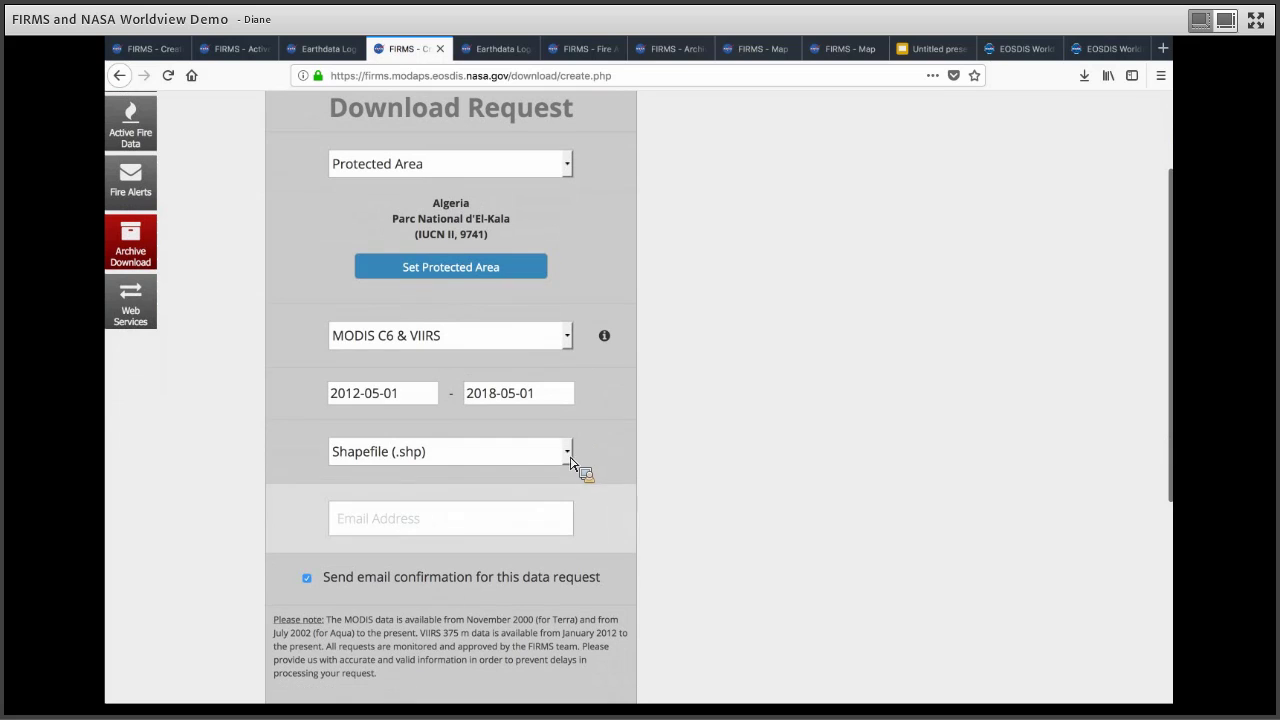
click(571, 459)
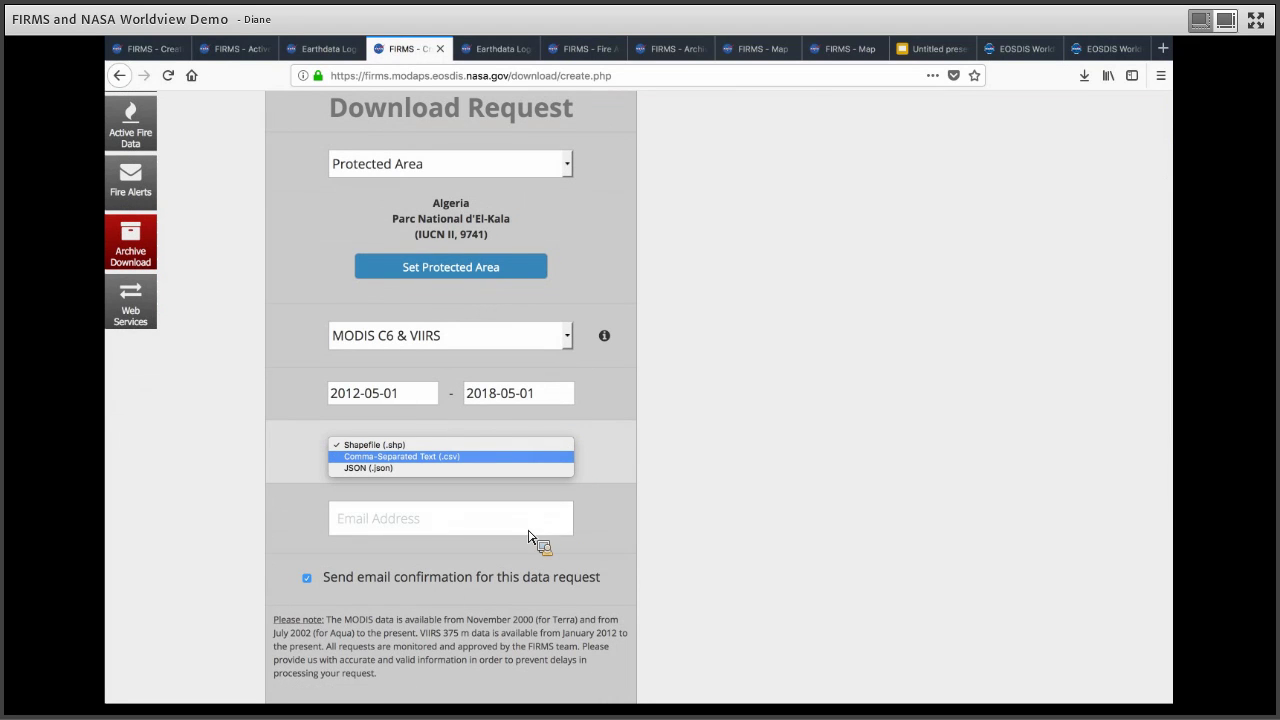
key(Up)
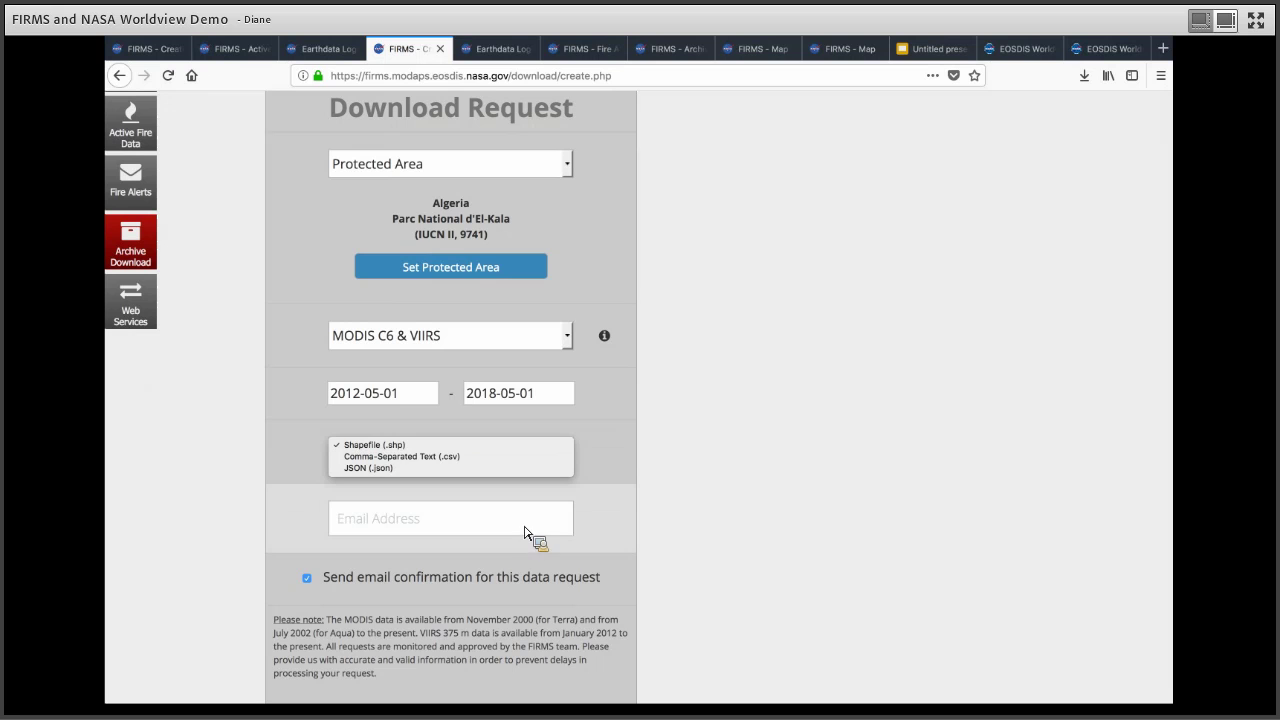
key(Return)
scroll(528, 537, down, 2)
scroll(503, 512, up, 3)
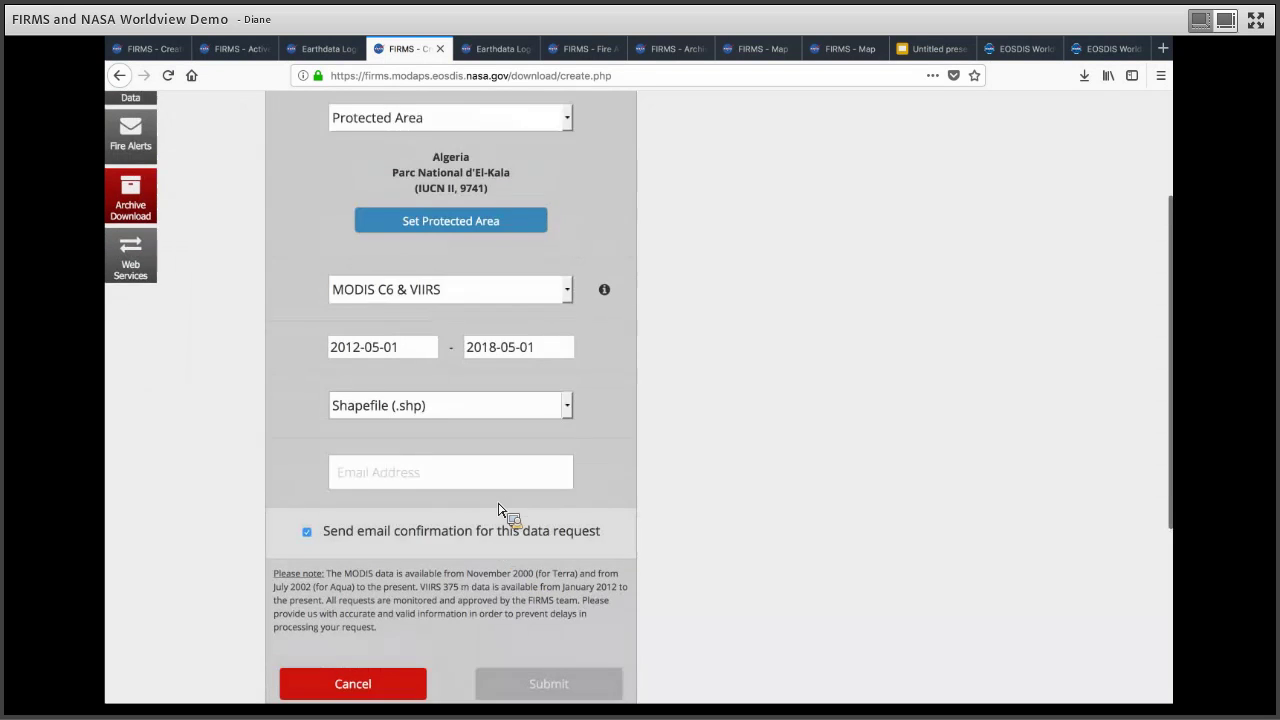
scroll(150, 374, up, 2)
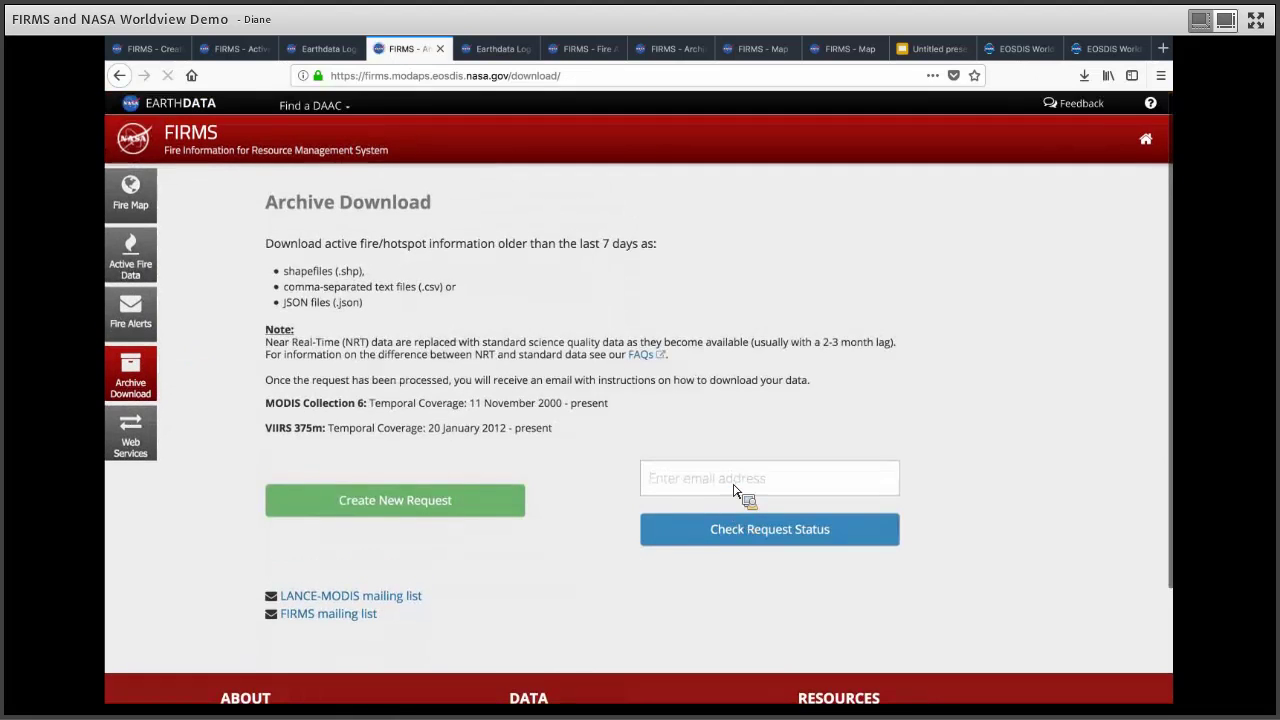
Step: Look up past requests with the account e-mail and download request 10510's data archive
click(733, 490)
text(d)
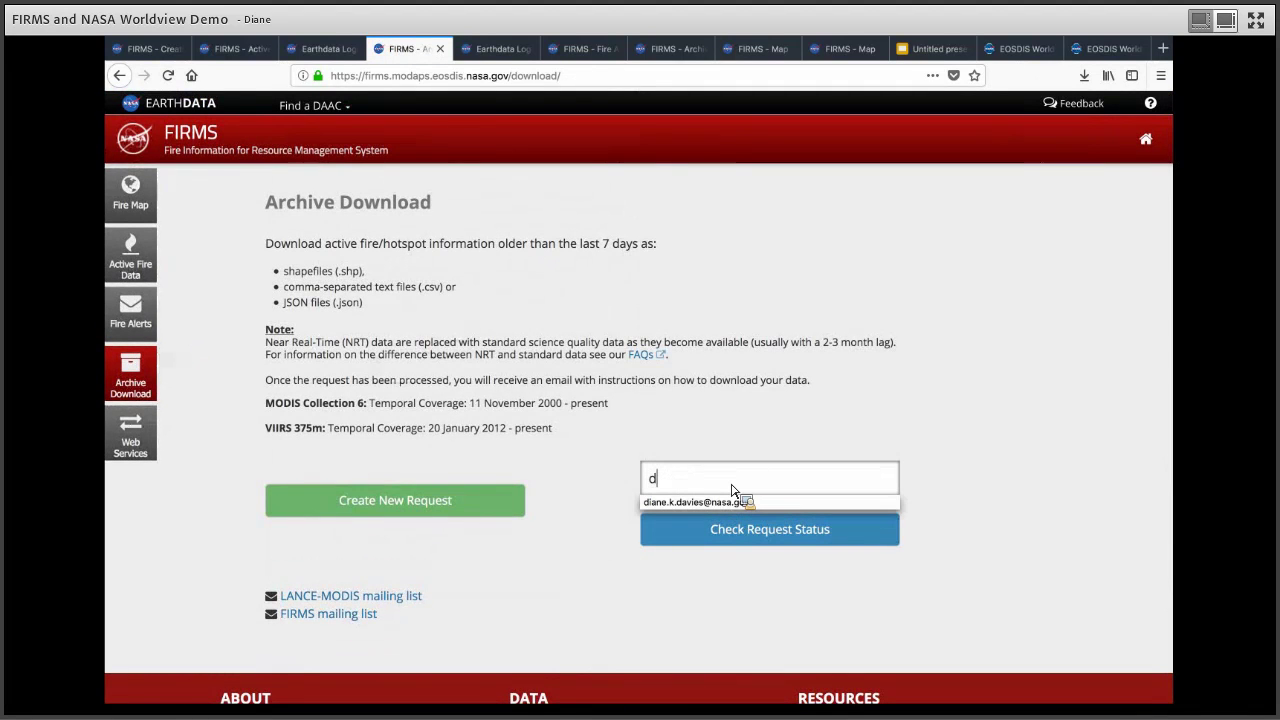
key(Escape)
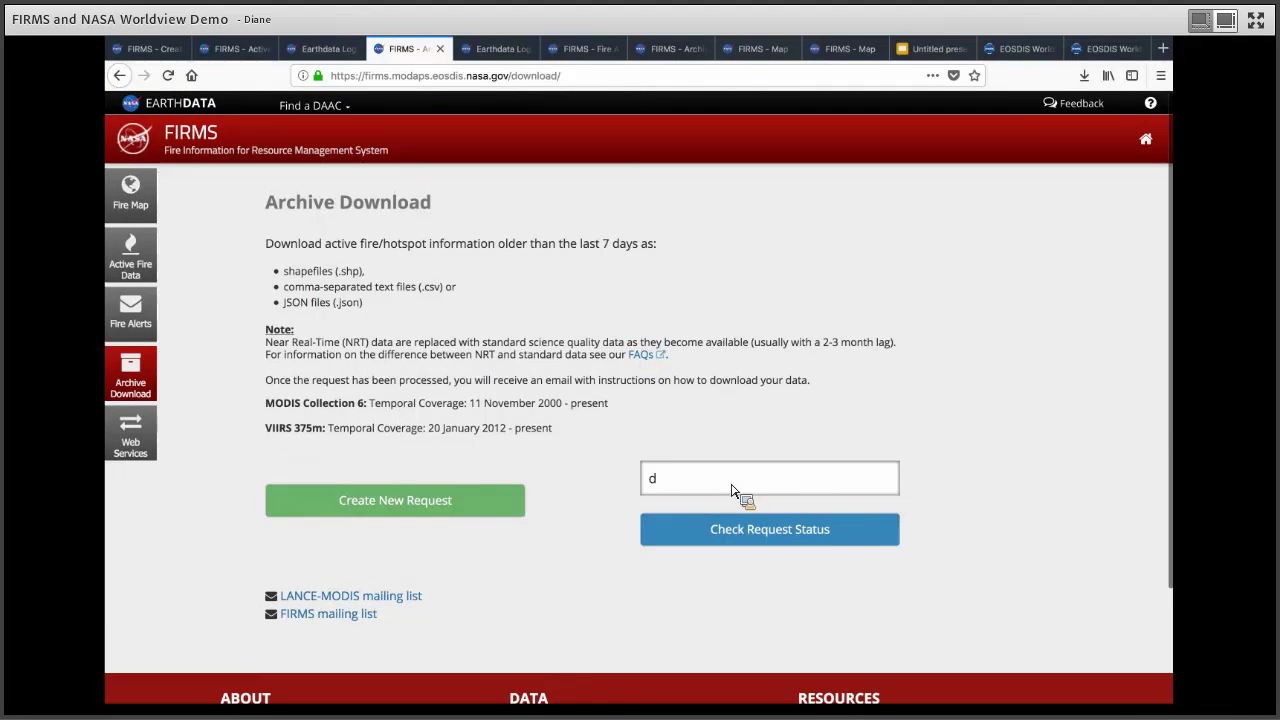
text(i)
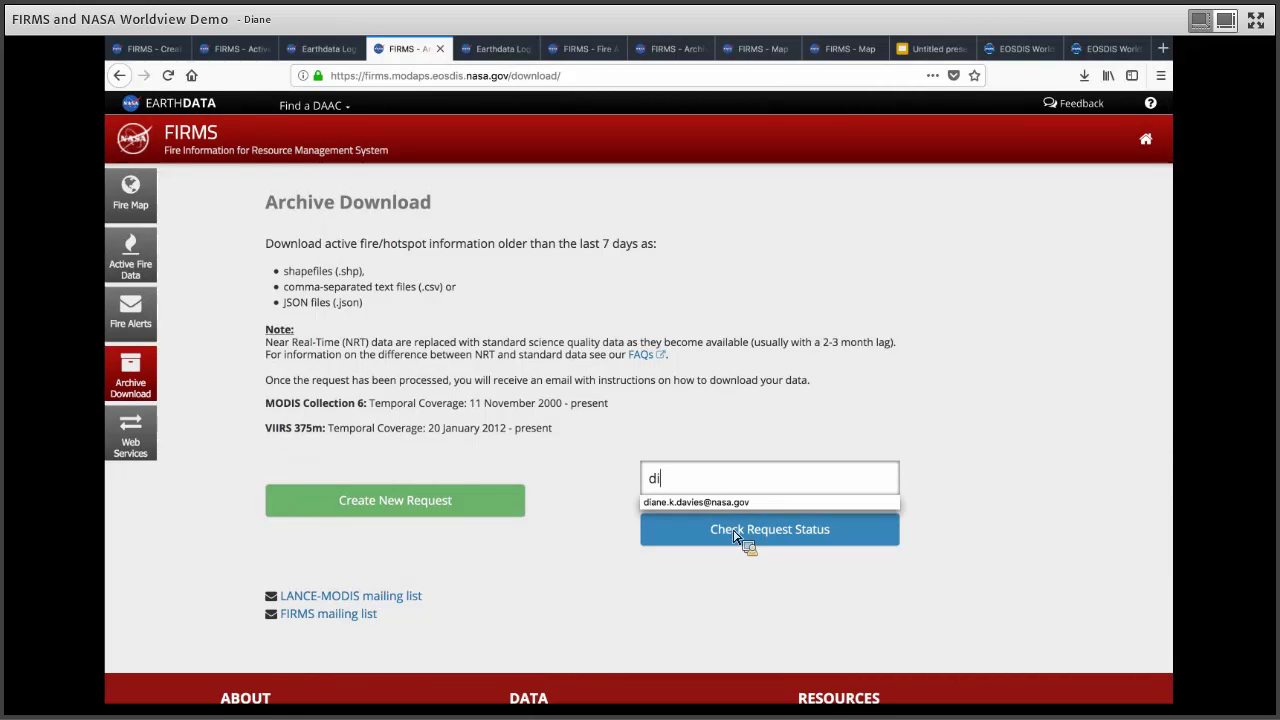
key(Down)
key(Return)
click(740, 528)
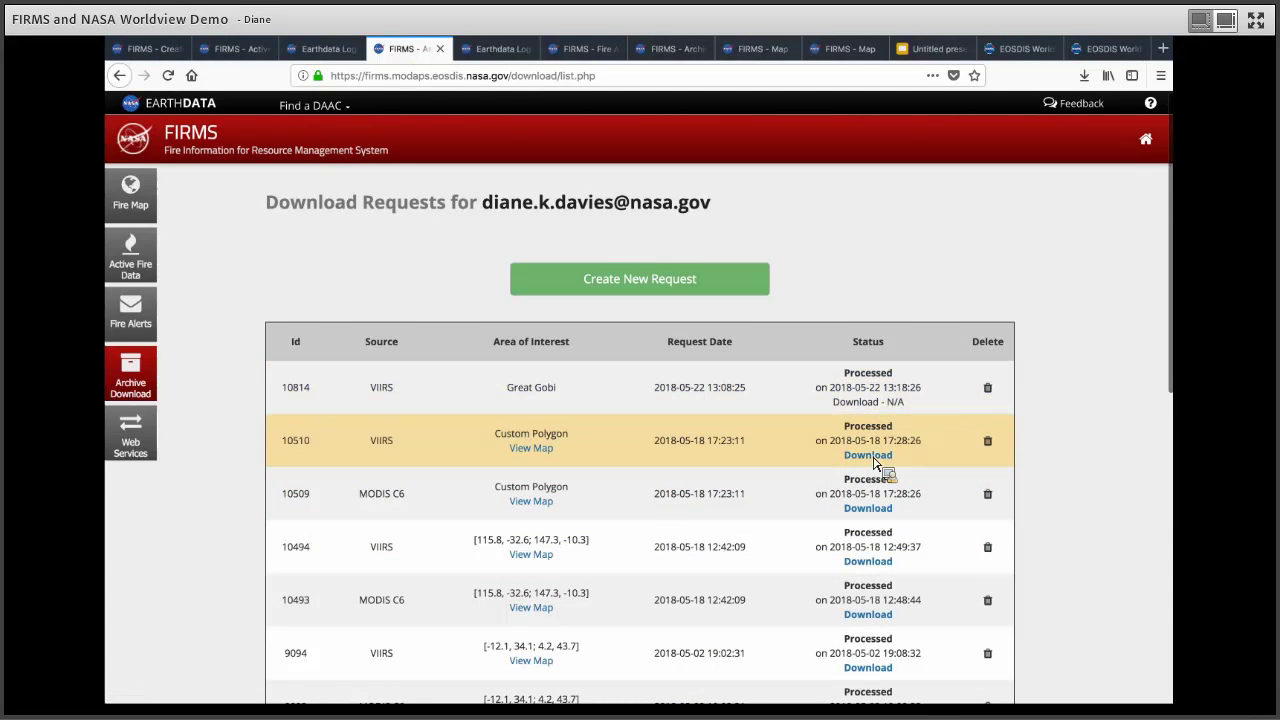
drag(874, 462, 548, 230)
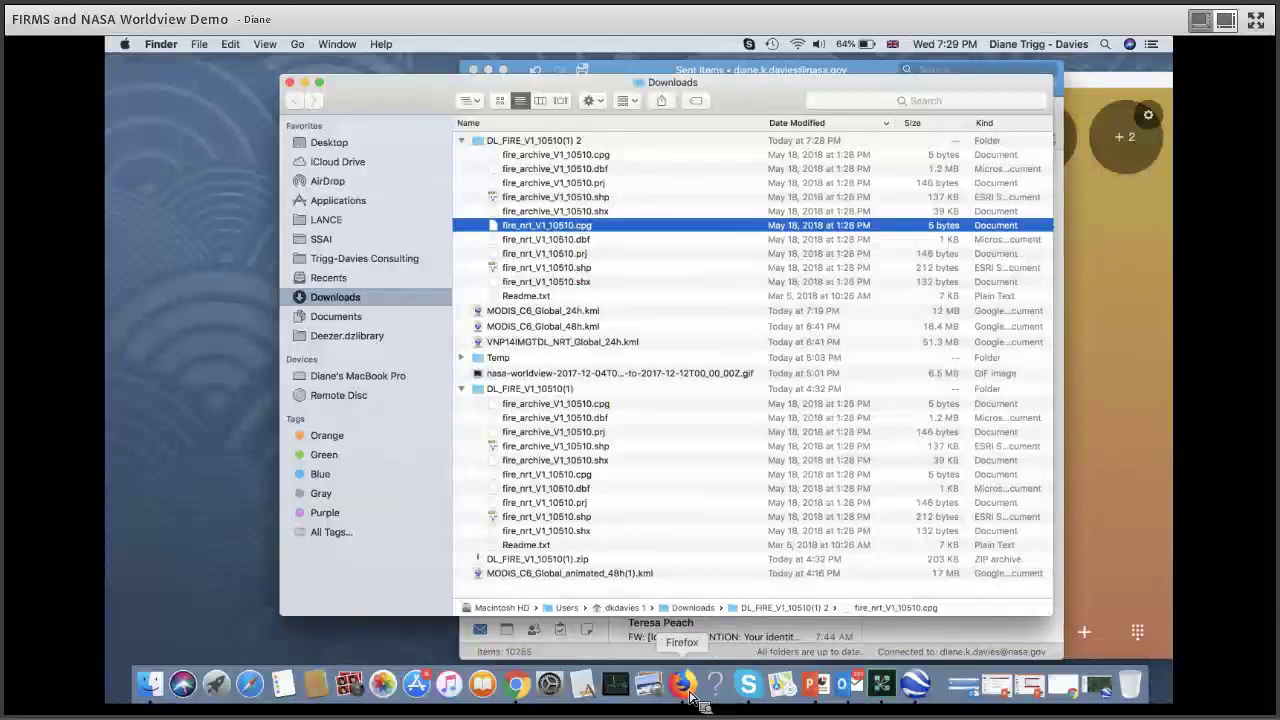
Step: Return to the FIRMS Download Requests list in Firefox after inspecting the 10510 files
click(689, 697)
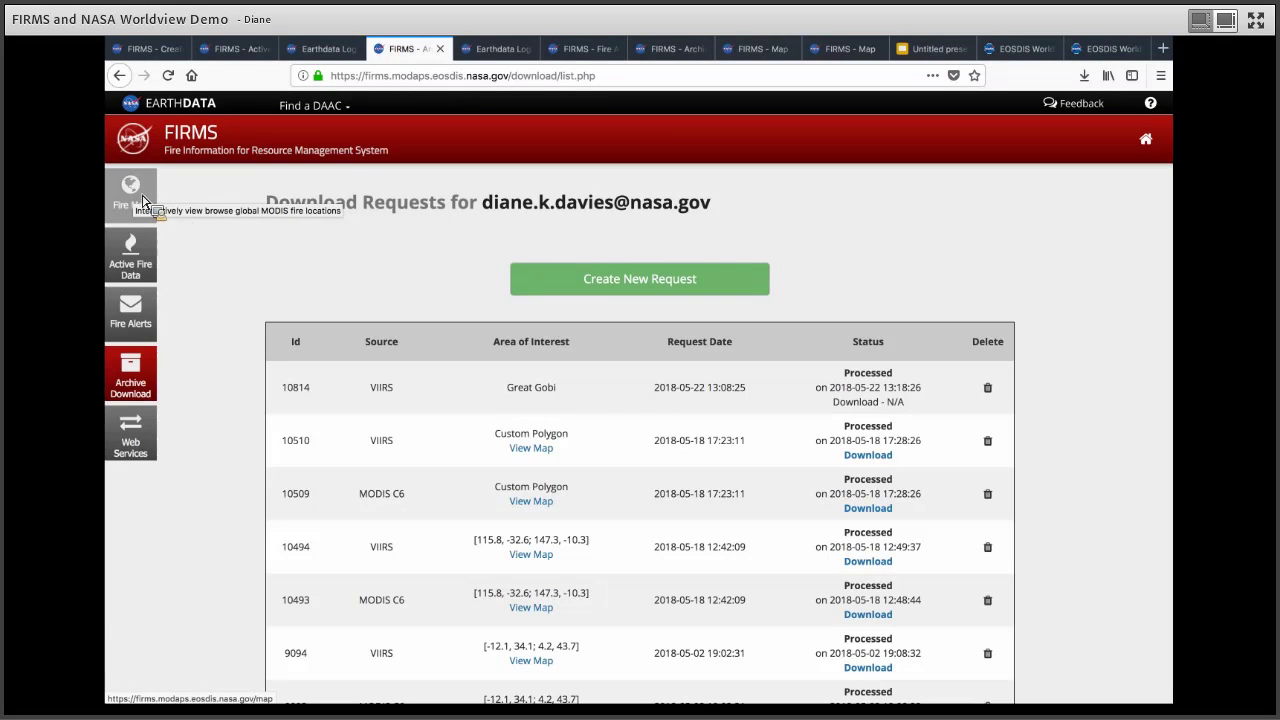
Step: Switch to the FIRMS Fire Map from the left sidebar
click(138, 200)
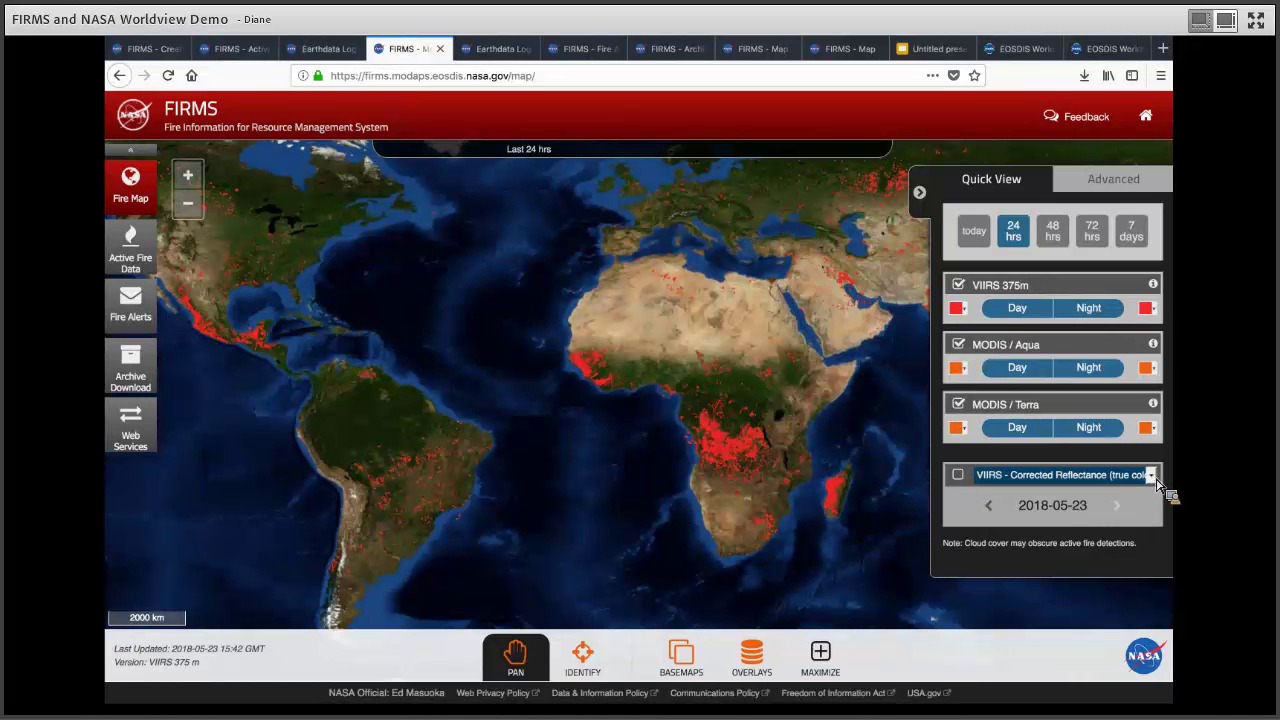
Step: Try VIIRS true color, then settle on MODIS/Terra Corrected Reflectance imagery for 2018-05-22
click(1154, 478)
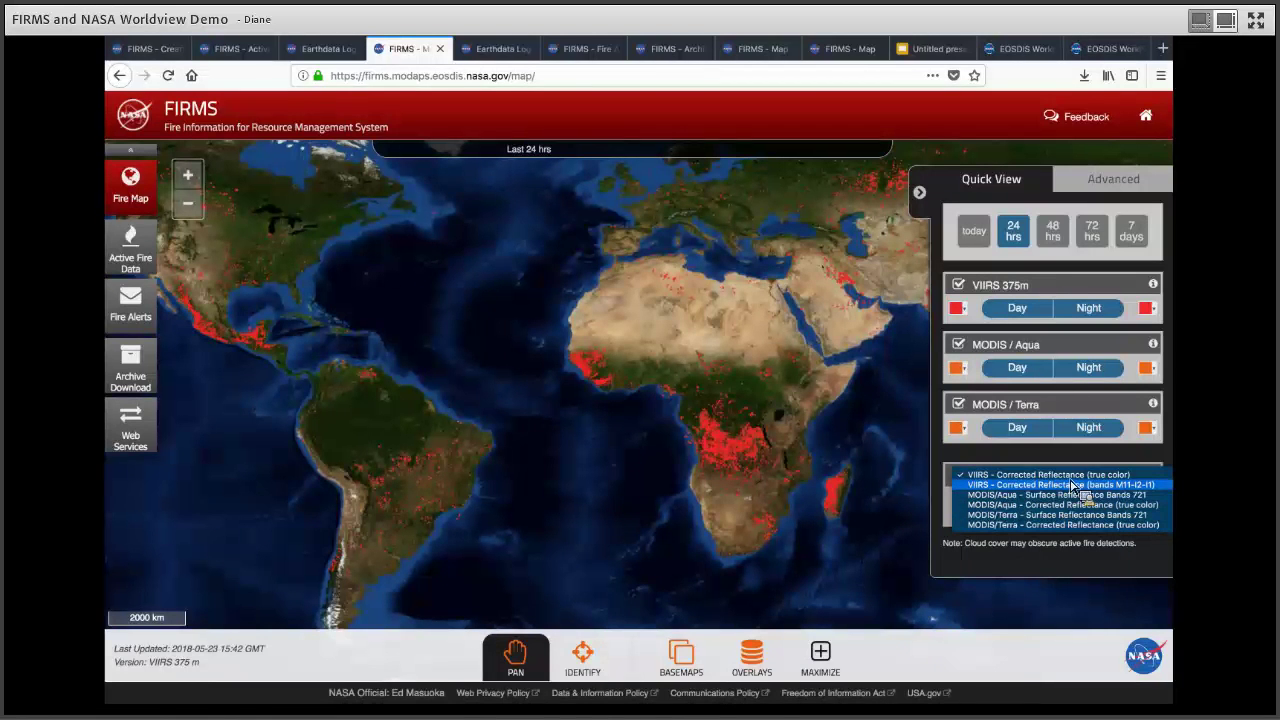
click(963, 476)
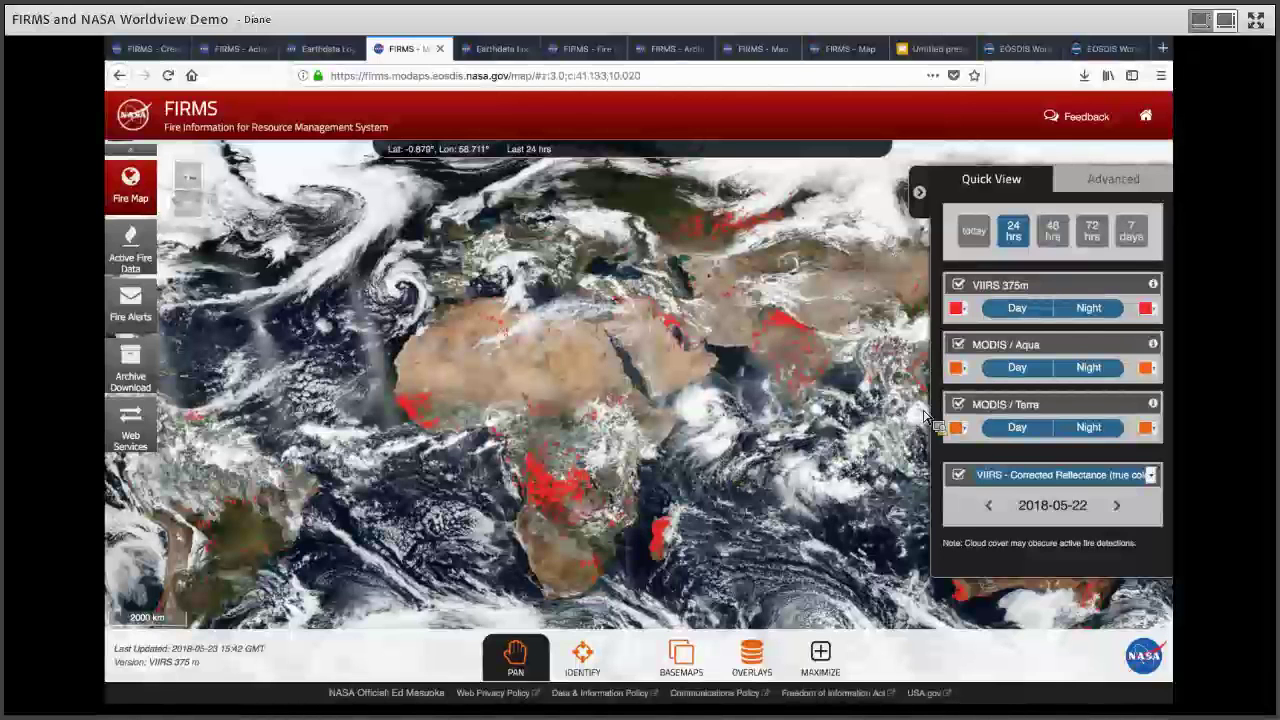
click(1160, 480)
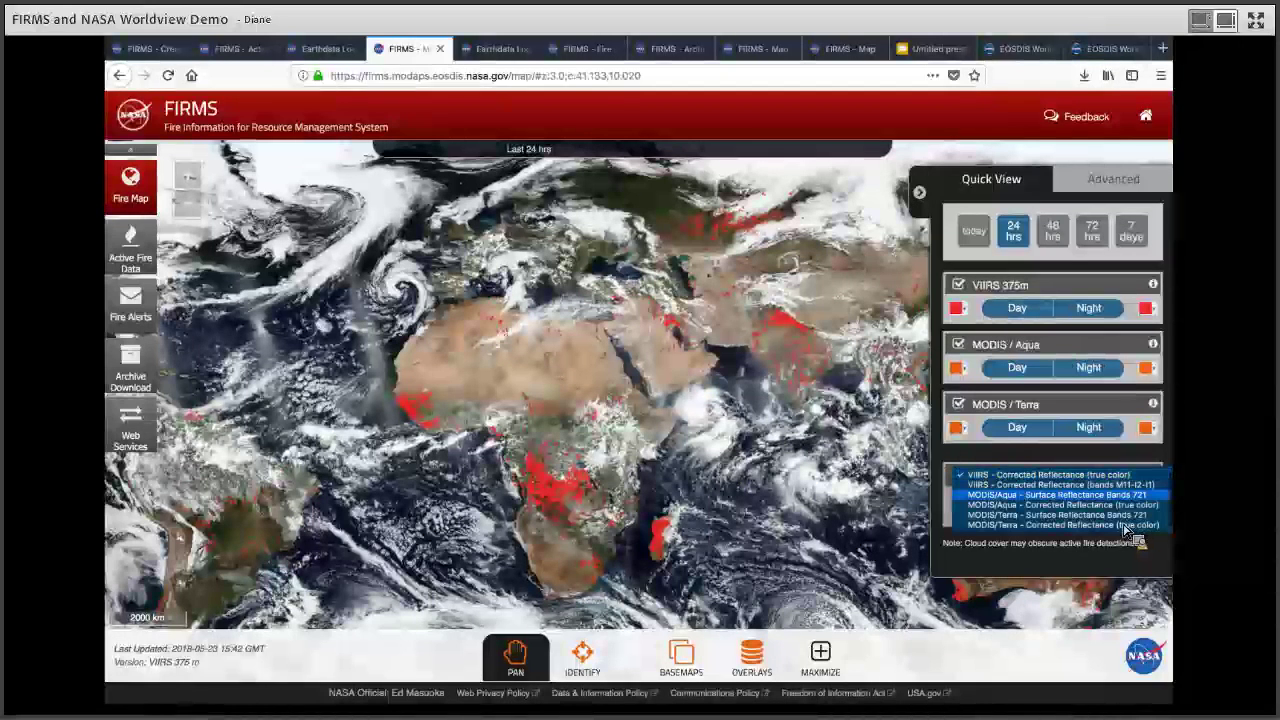
key(Return)
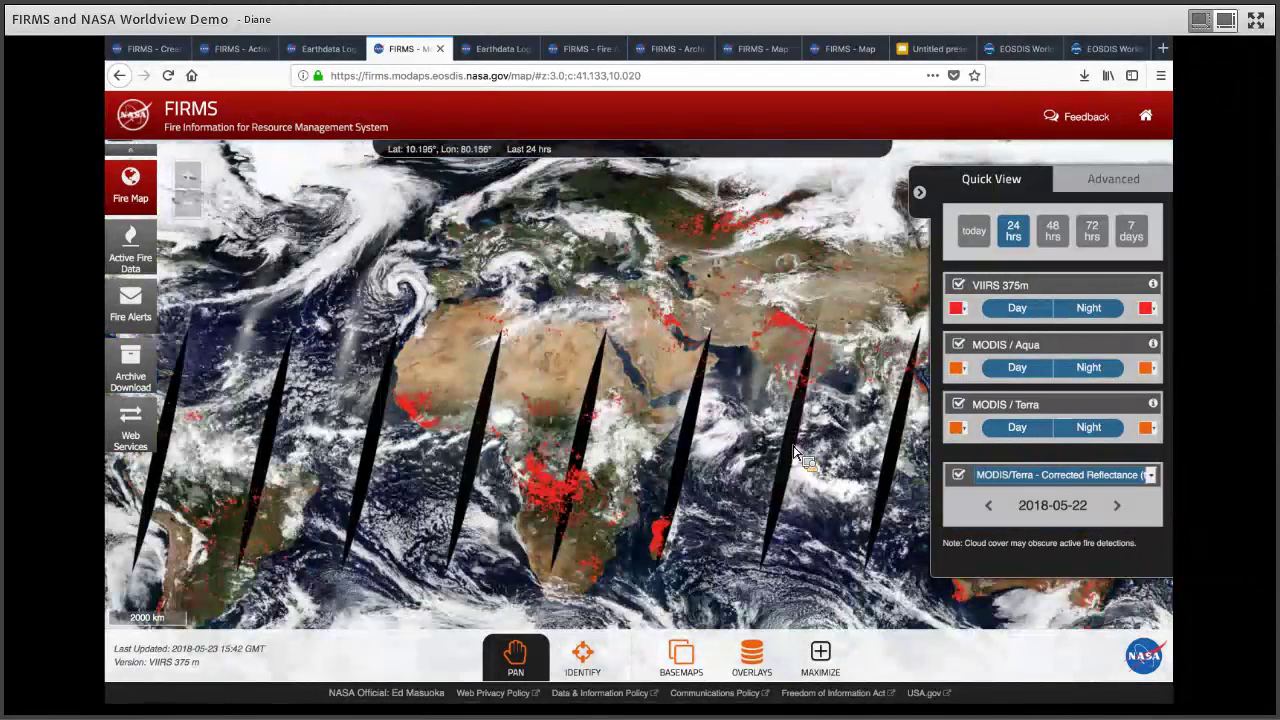
scroll(797, 452, up, 2)
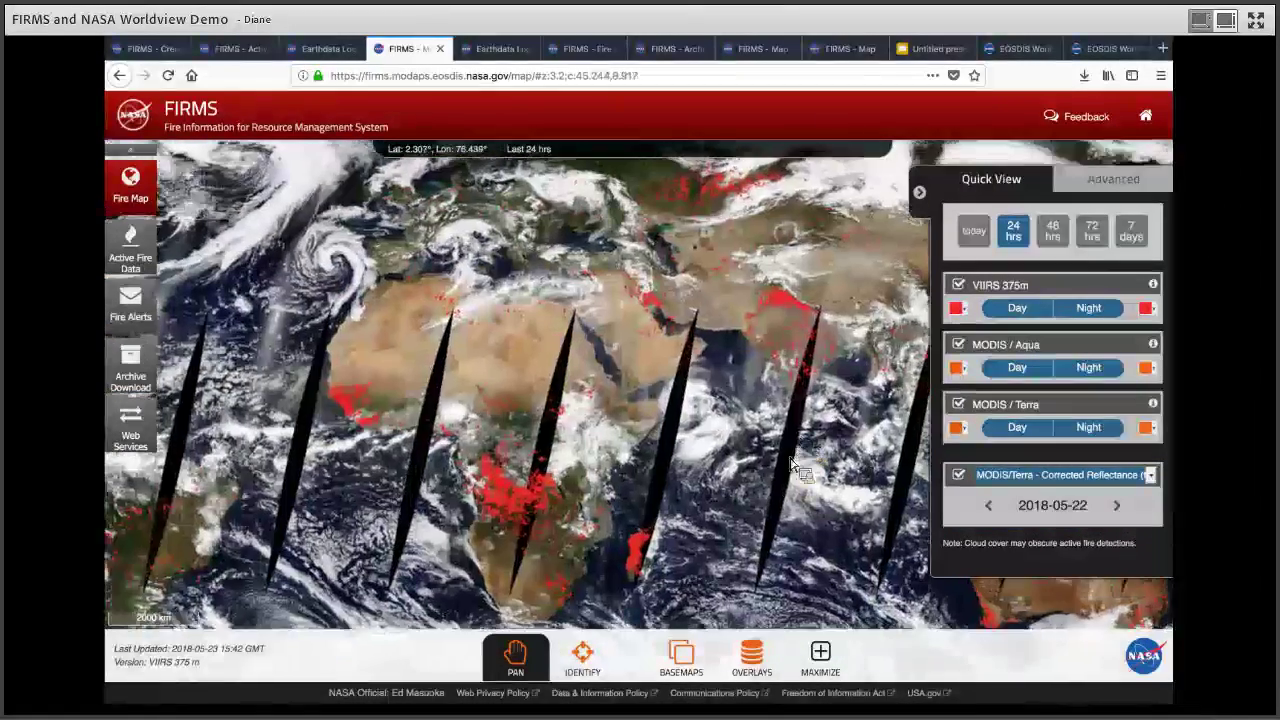